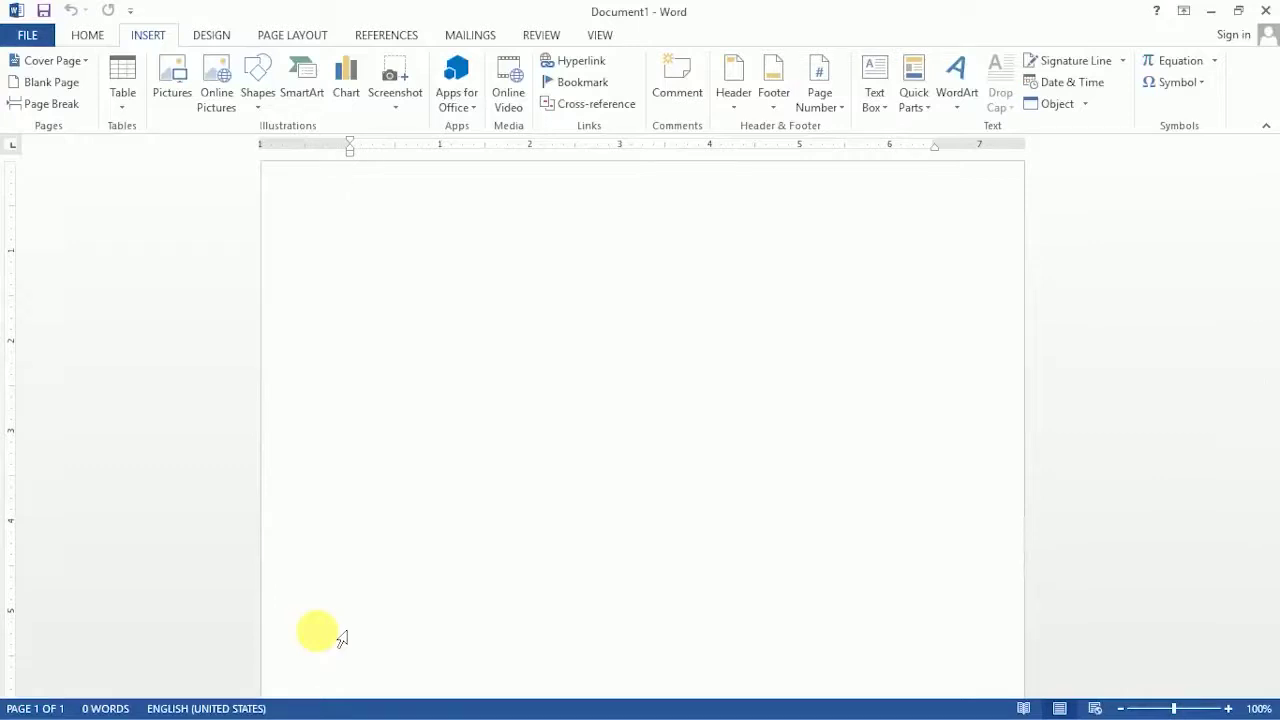
Step: Switch the blank document's ribbon to the Page Layout tab
{"action": "left_click", "coordinate": [281, 38]}
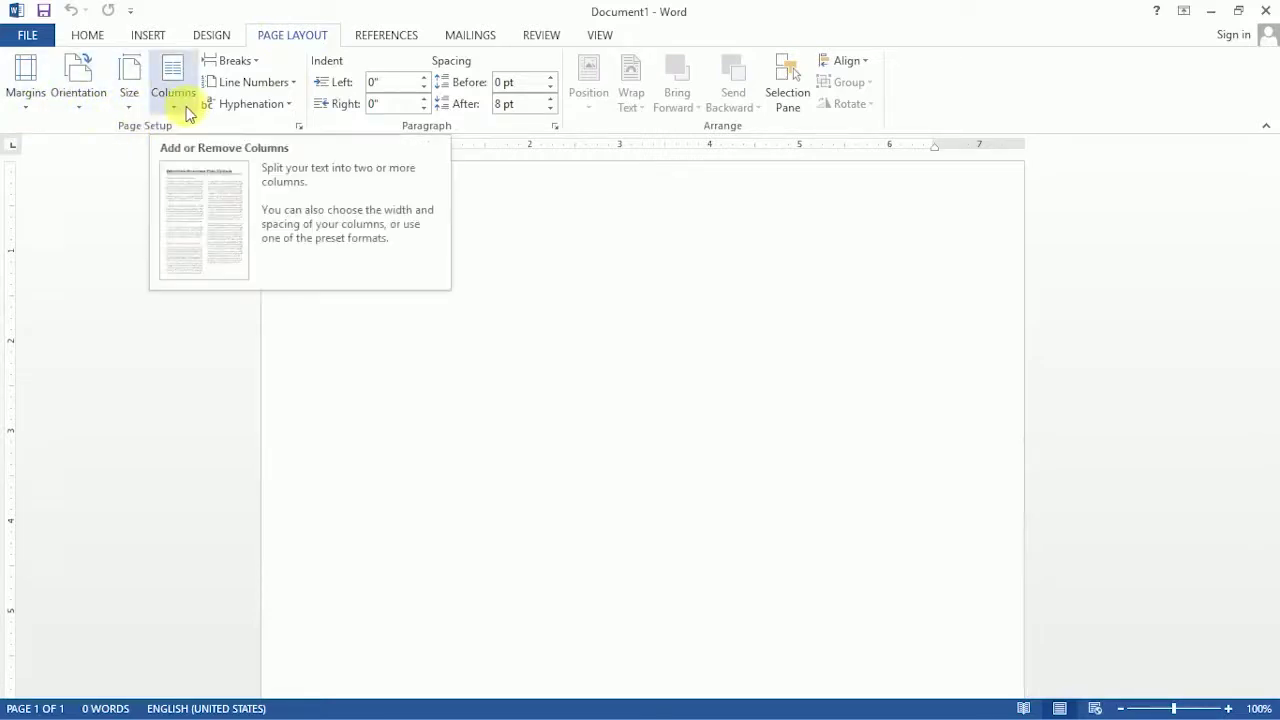
Step: Apply Normal 1-inch margins and leave the ruler's left indent unchanged at 0"
{"action": "left_click", "coordinate": [30, 110]}
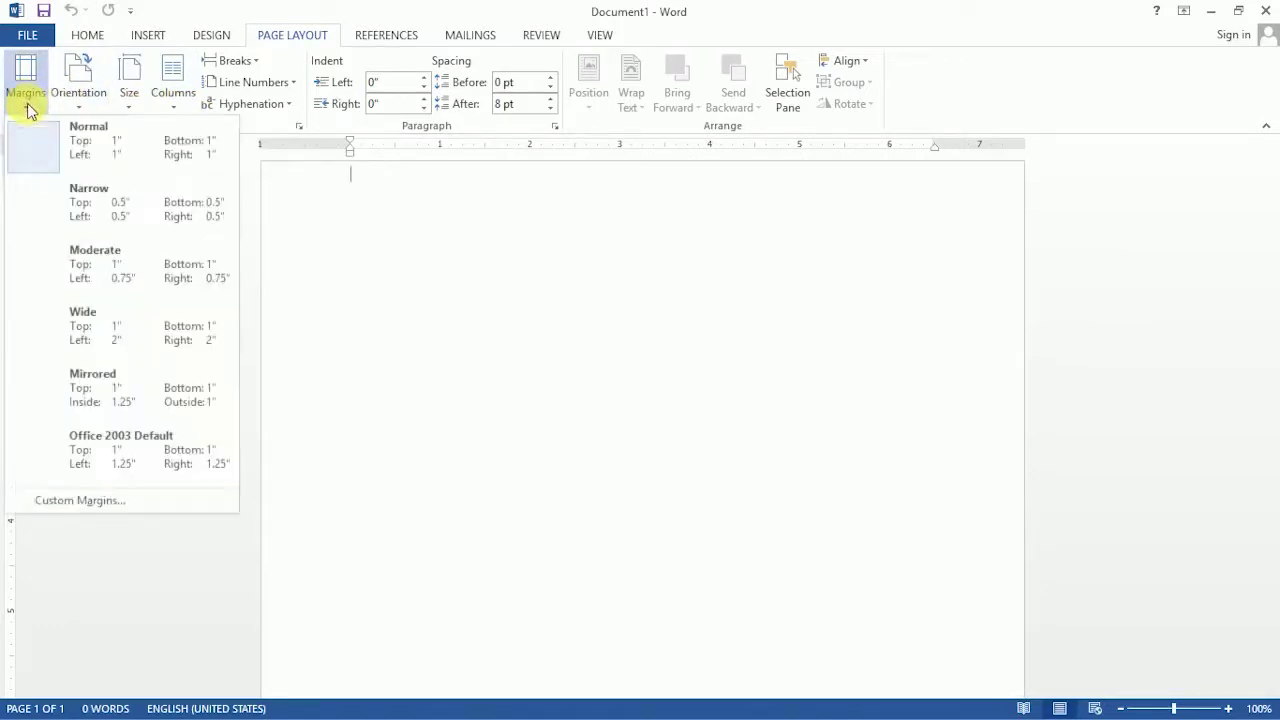
{"action": "left_click", "coordinate": [72, 156]}
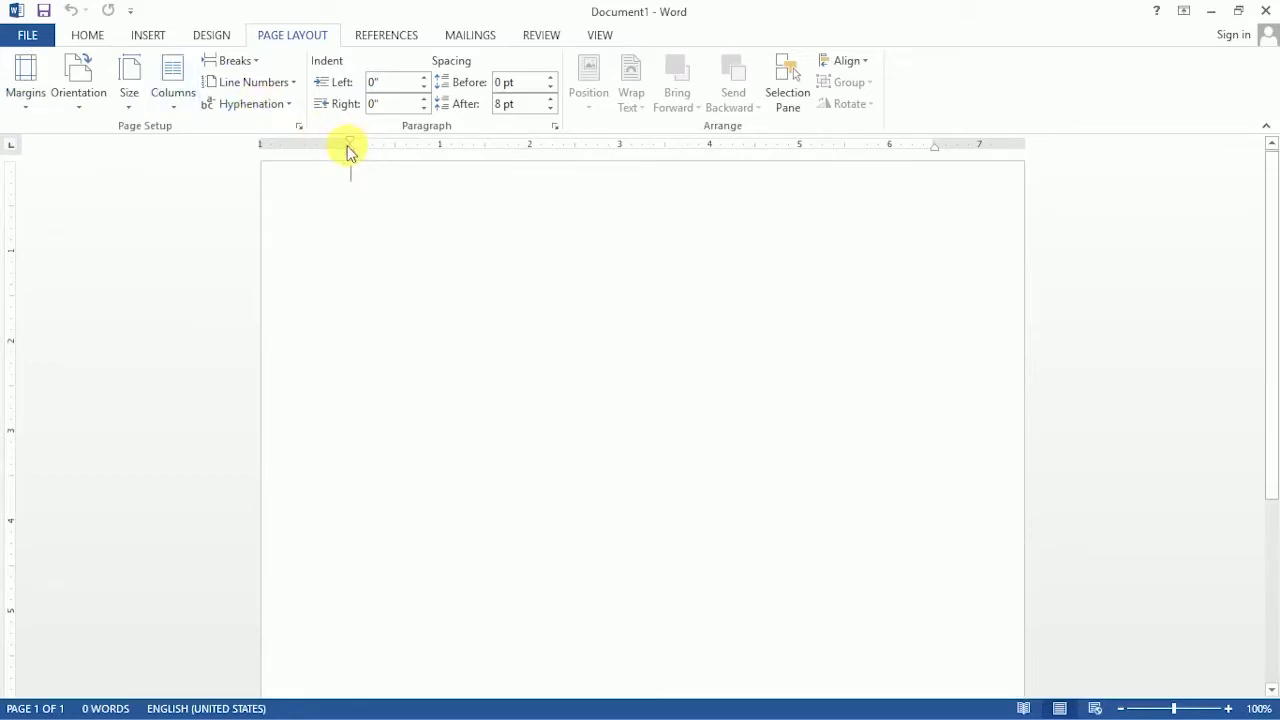
{"action": "left_click_drag", "start_coordinate": [350, 150], "coordinate": [350, 150]}
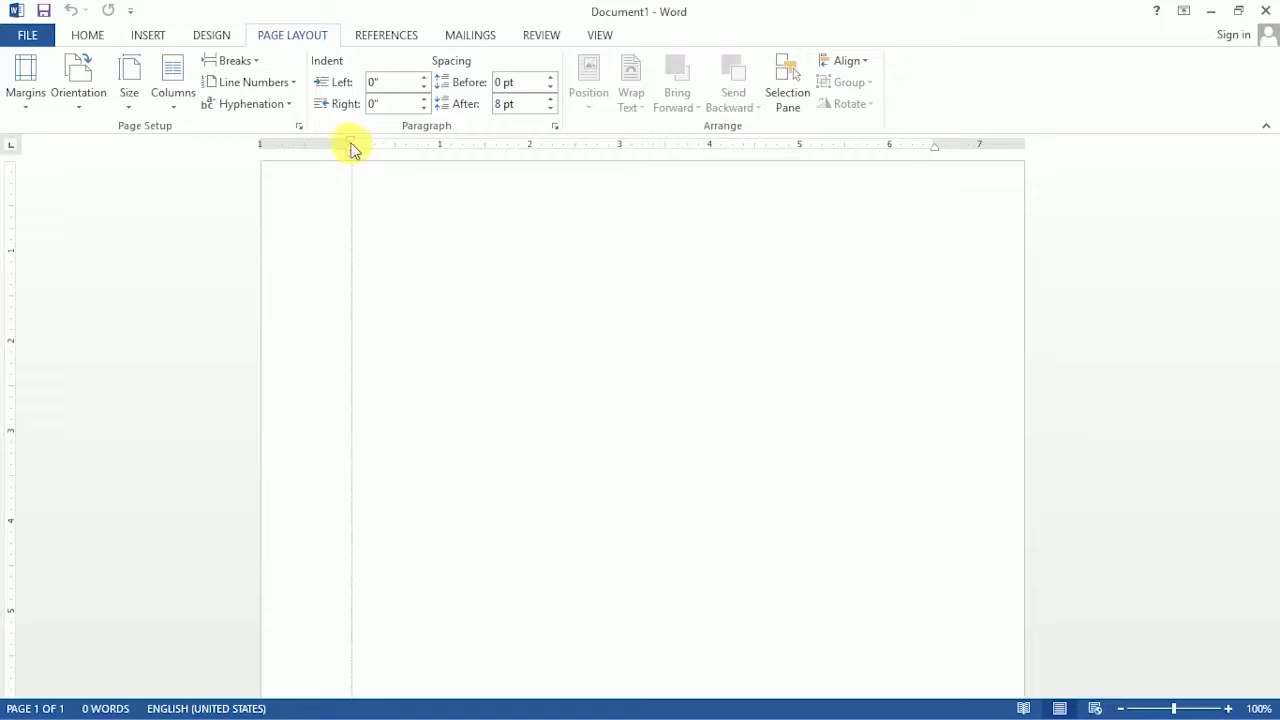
{"action": "left_click_drag", "start_coordinate": [351, 150], "coordinate": [351, 150]}
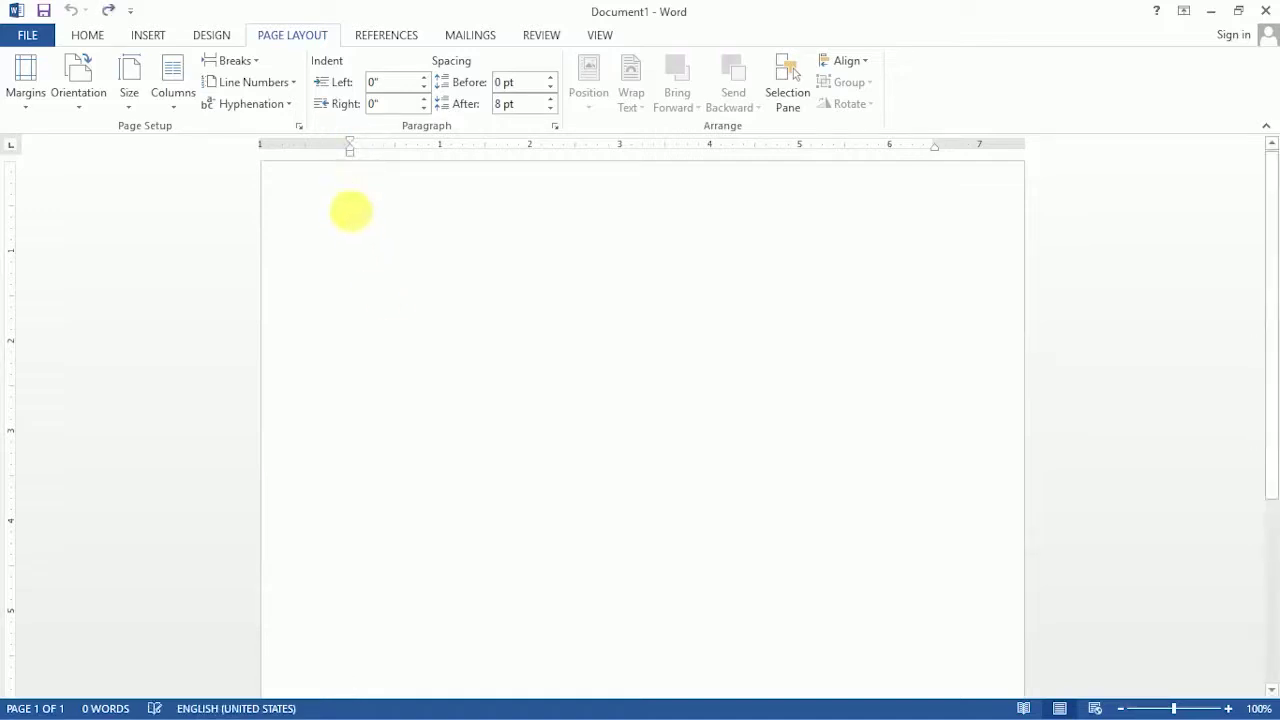
Step: Enlarge the font on the empty first line by four Grow Font steps
{"action": "double_click", "coordinate": [352, 178]}
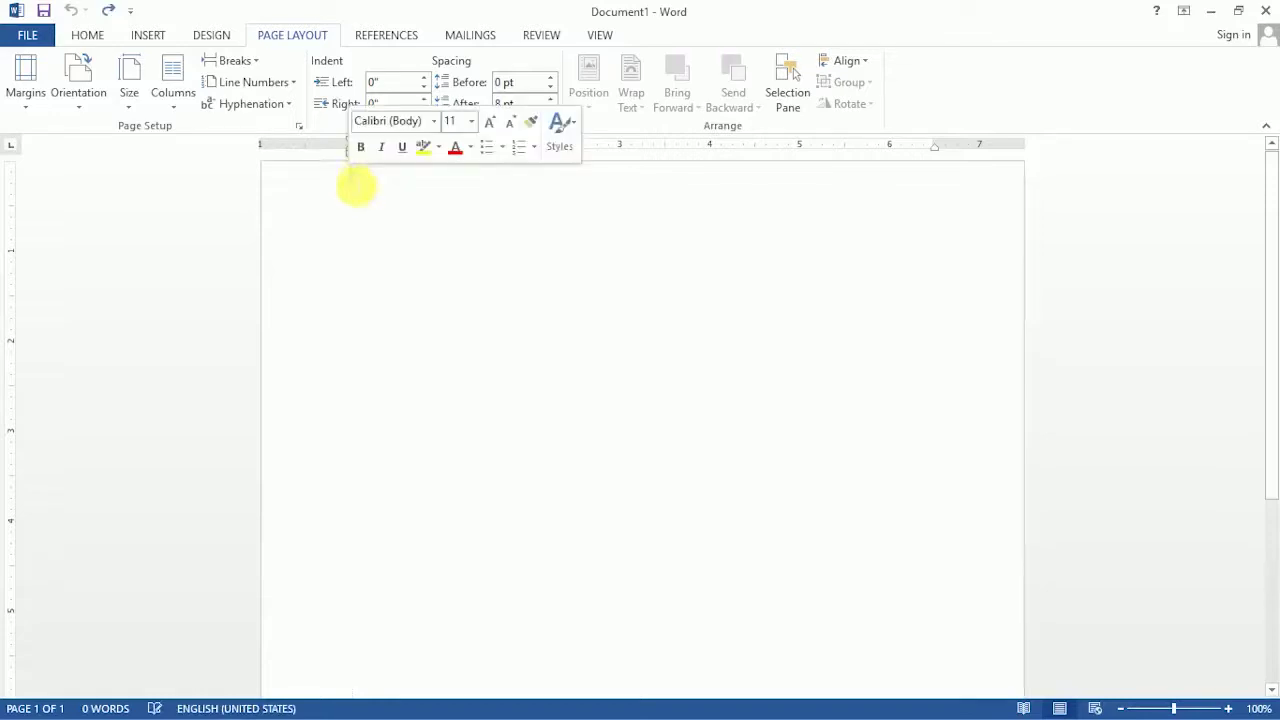
{"action": "left_click", "coordinate": [488, 122]}
{"action": "left_click", "coordinate": [488, 122]}
{"action": "left_click", "coordinate": [488, 122]}
{"action": "left_click", "coordinate": [443, 230]}
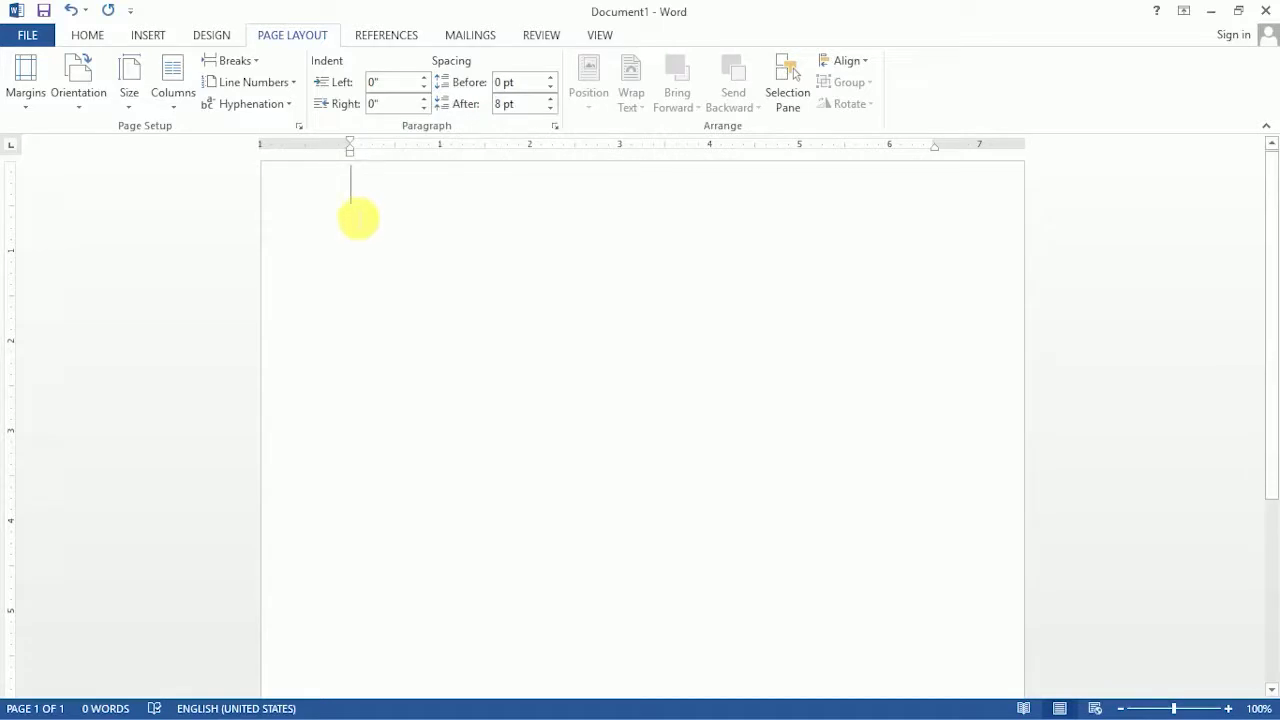
Step: Type برادۆست in Central Kurdish and dismiss the missing proofing tools notice
{"action": "key", "text": "alt+shift"}
{"action": "type", "text": "برا"}
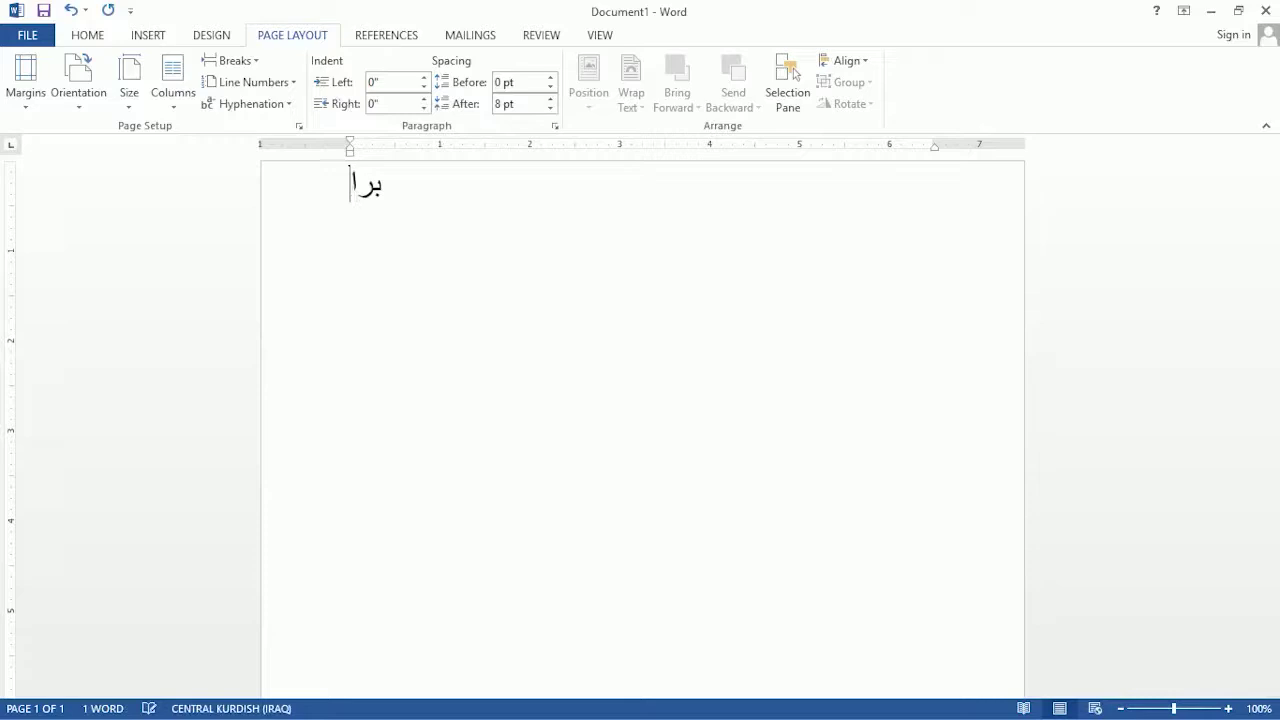
{"action": "type", "text": "دۆست"}
{"action": "left_click", "coordinate": [447, 186]}
{"action": "left_click", "coordinate": [362, 213]}
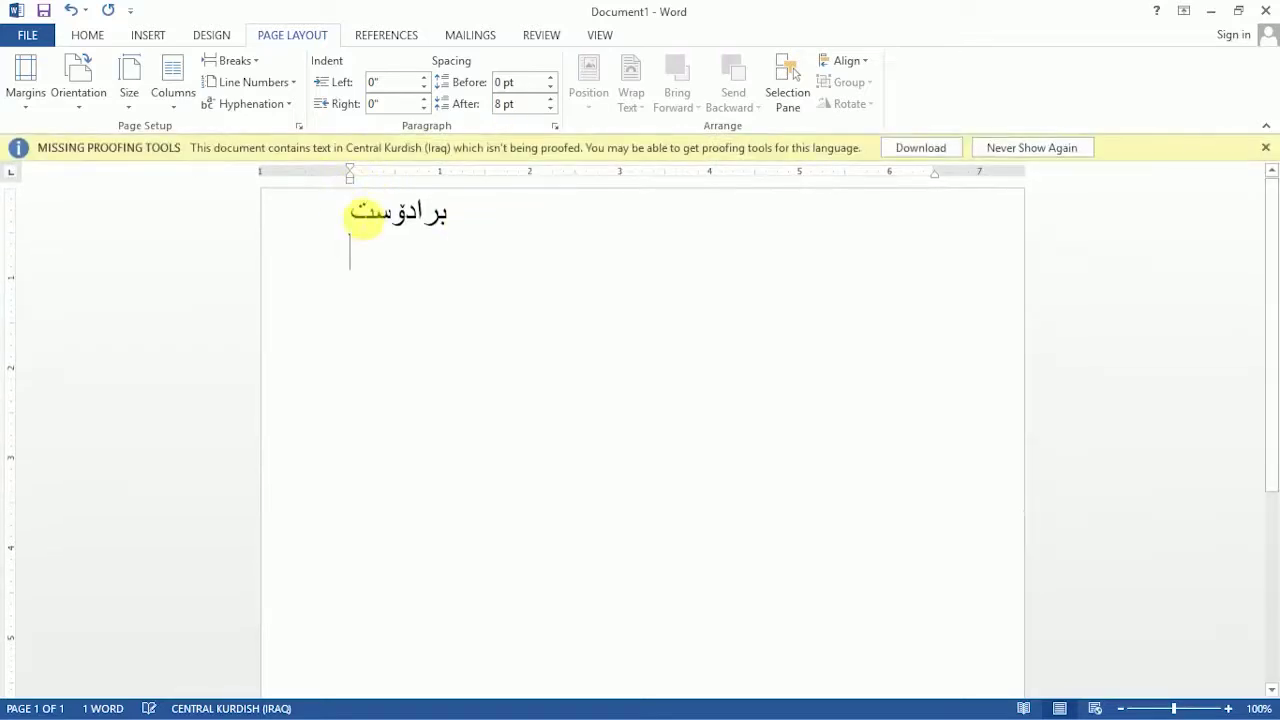
{"action": "left_click", "coordinate": [1265, 147]}
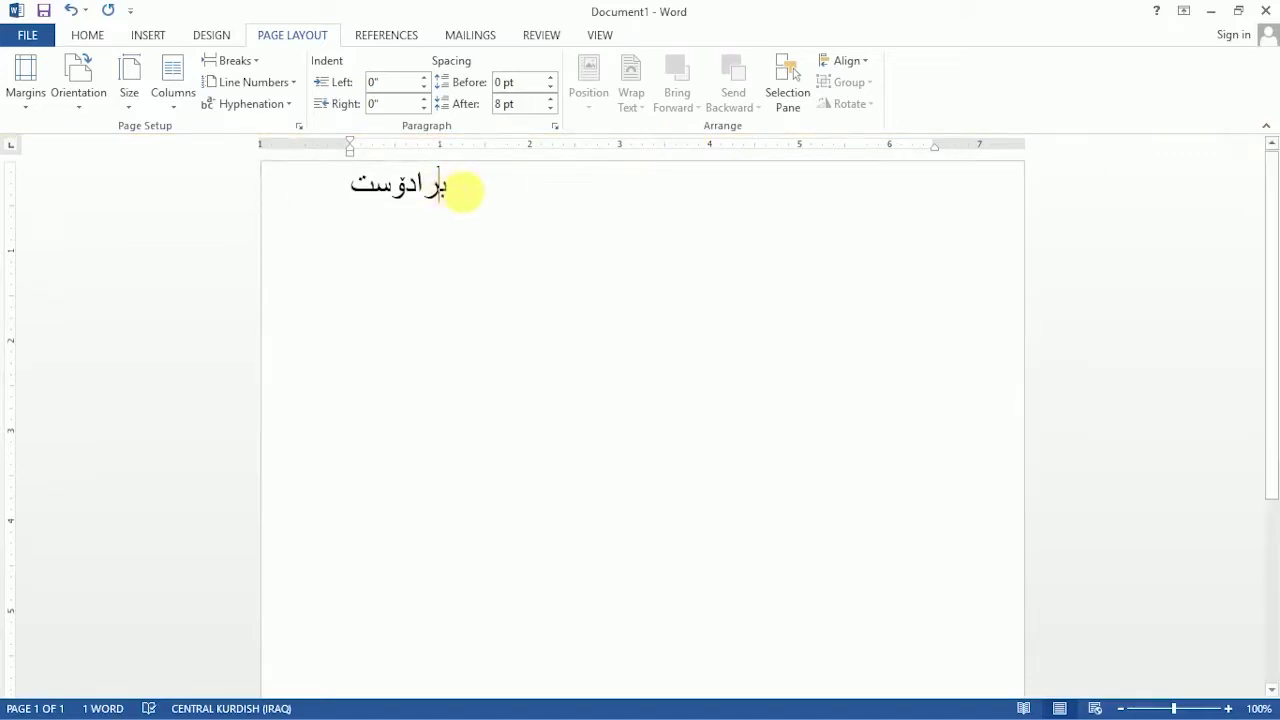
Step: Right-align برادۆست using Align Right on the Home tab, then scroll to check the page
{"action": "left_click", "coordinate": [92, 36]}
{"action": "left_click", "coordinate": [451, 96]}
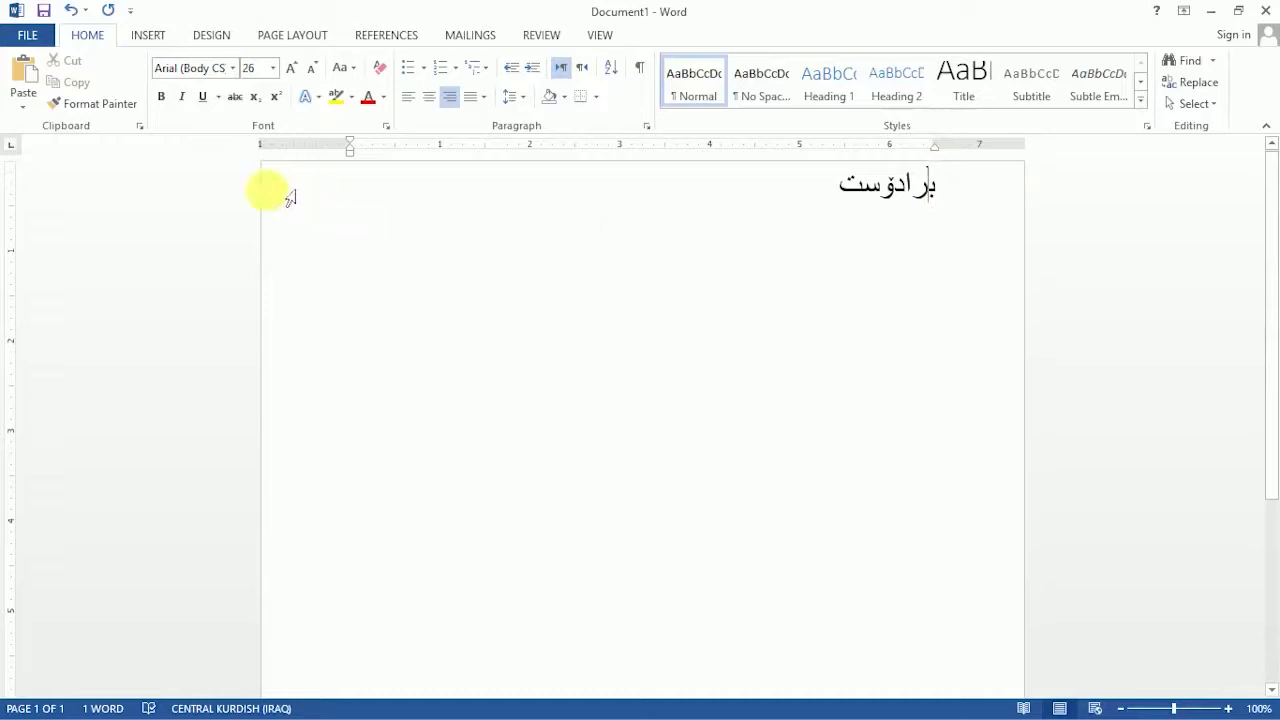
{"action": "left_click_drag", "start_coordinate": [1274, 308], "coordinate": [1266, 626]}
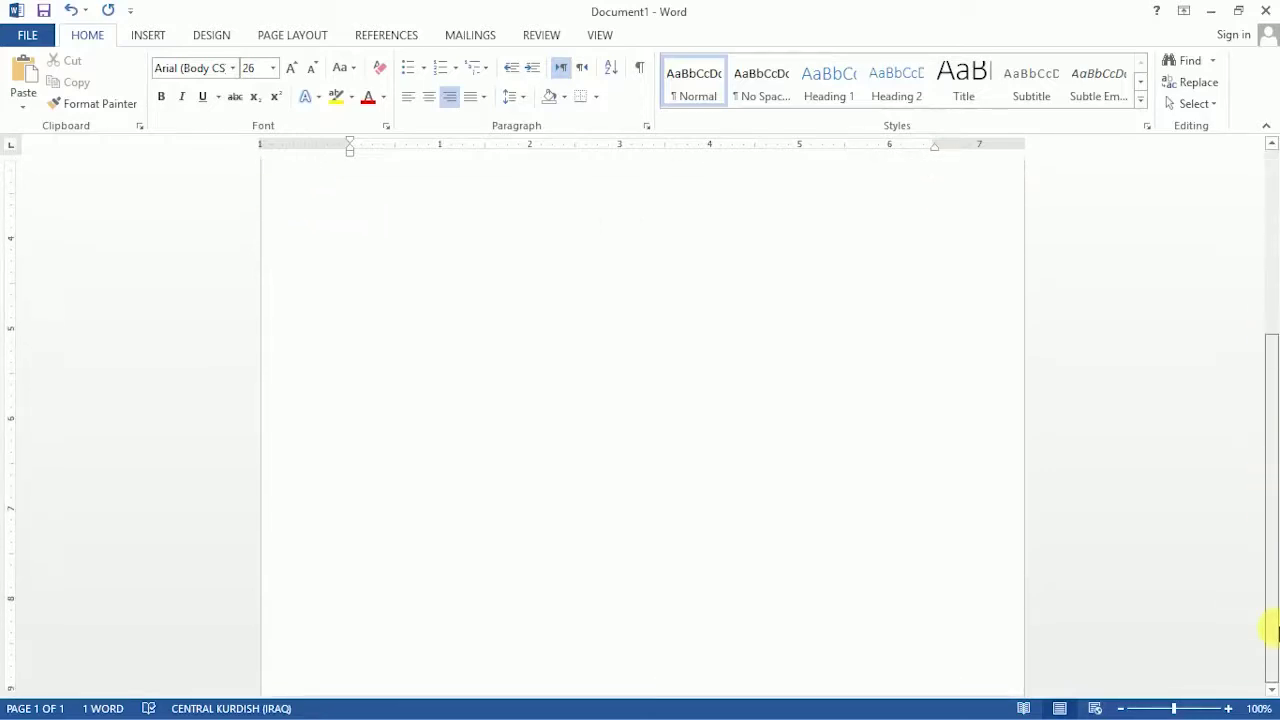
{"action": "left_click_drag", "start_coordinate": [1257, 397], "coordinate": [1249, 249]}
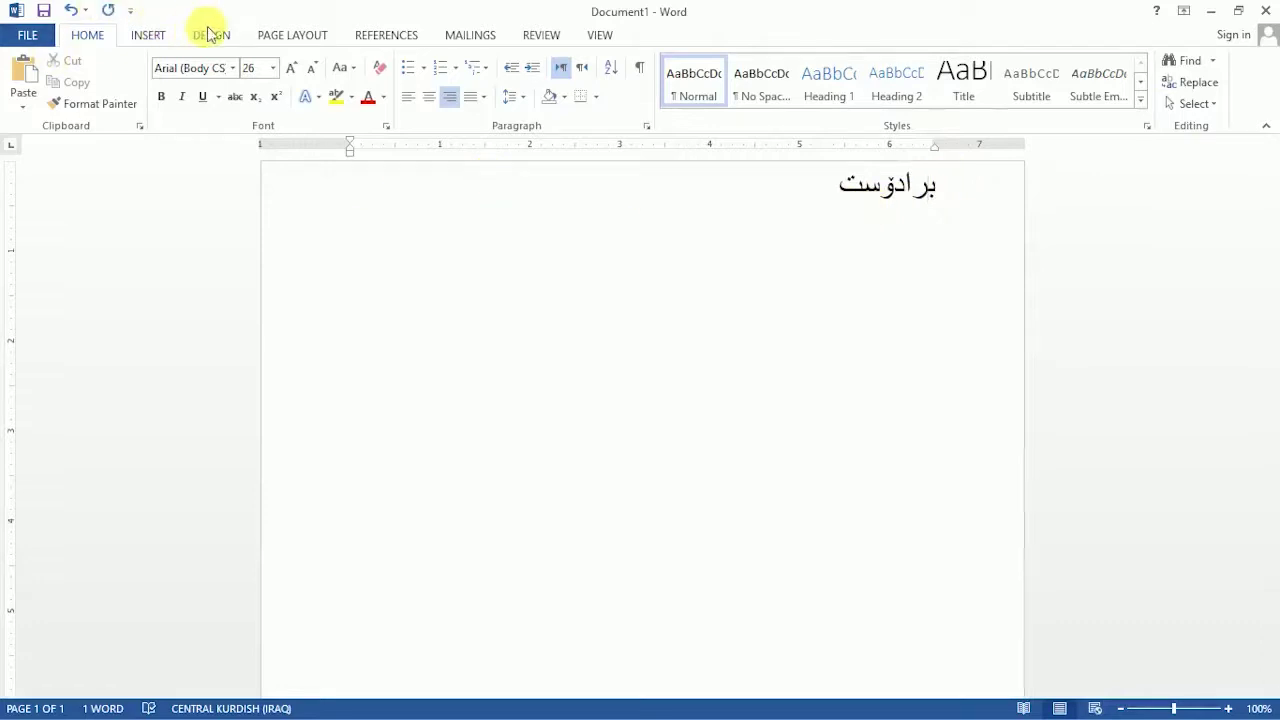
Step: Switch the page orientation to Landscape
{"action": "left_click", "coordinate": [300, 36]}
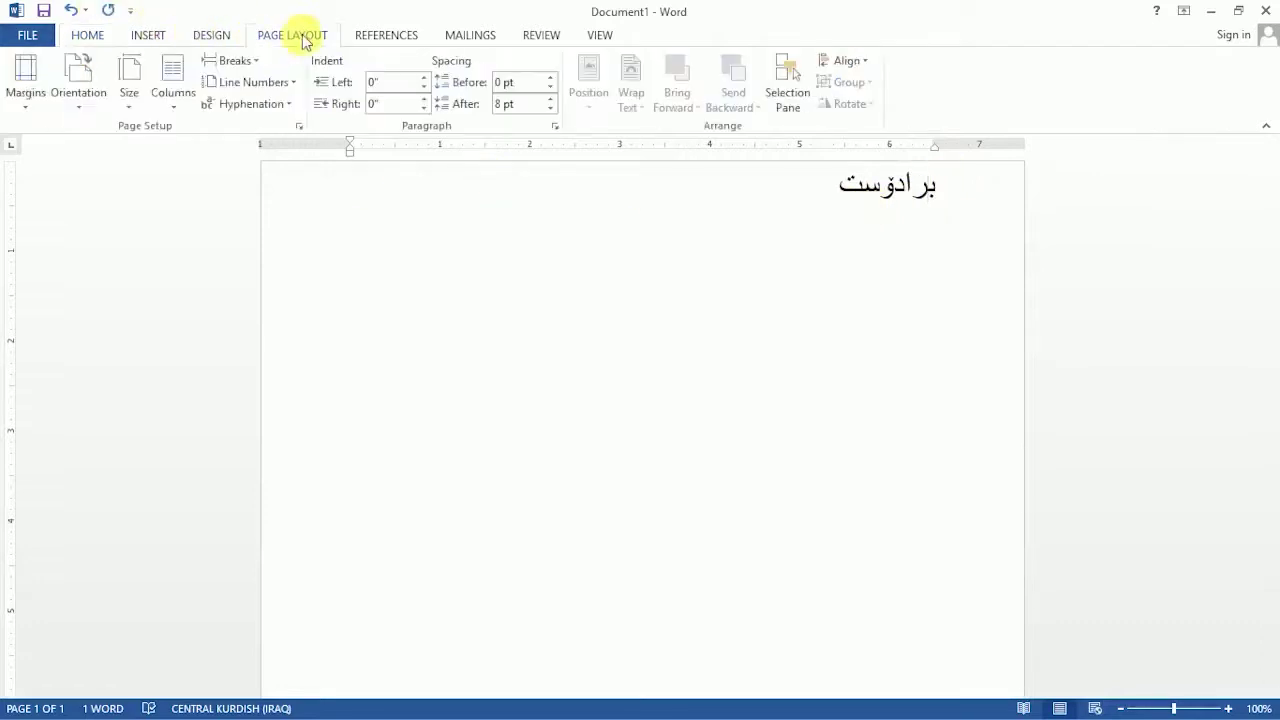
{"action": "left_click", "coordinate": [97, 110]}
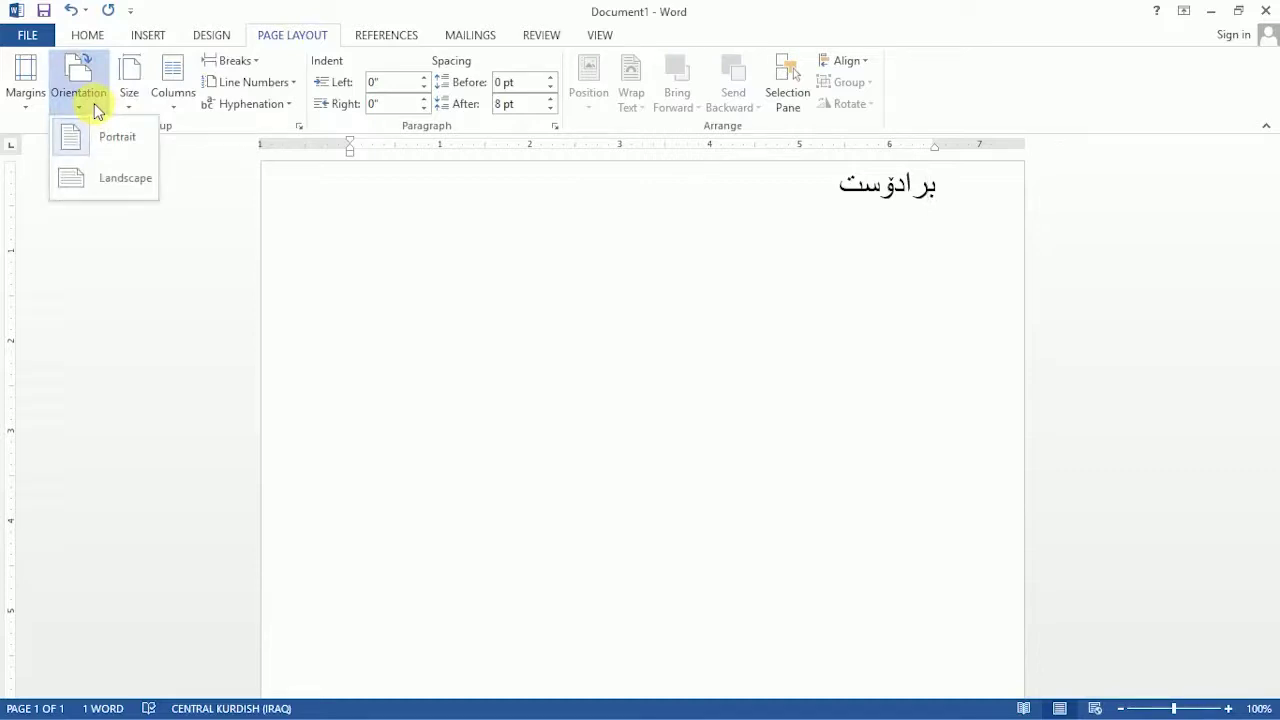
{"action": "left_click", "coordinate": [94, 189]}
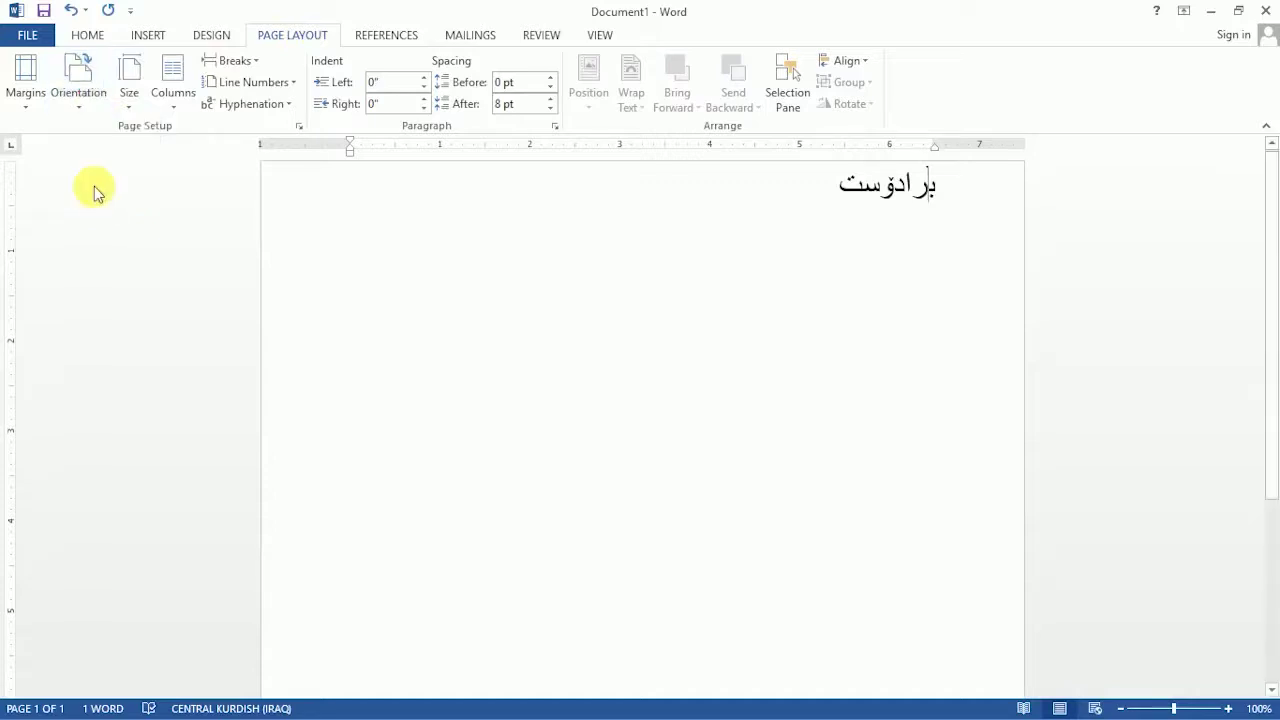
{"action": "mouse_move", "coordinate": [1270, 313]}
{"action": "left_mouse_down"}
{"action": "mouse_move", "coordinate": [1268, 531]}
{"action": "mouse_move", "coordinate": [1270, 225]}
{"action": "left_mouse_up"}
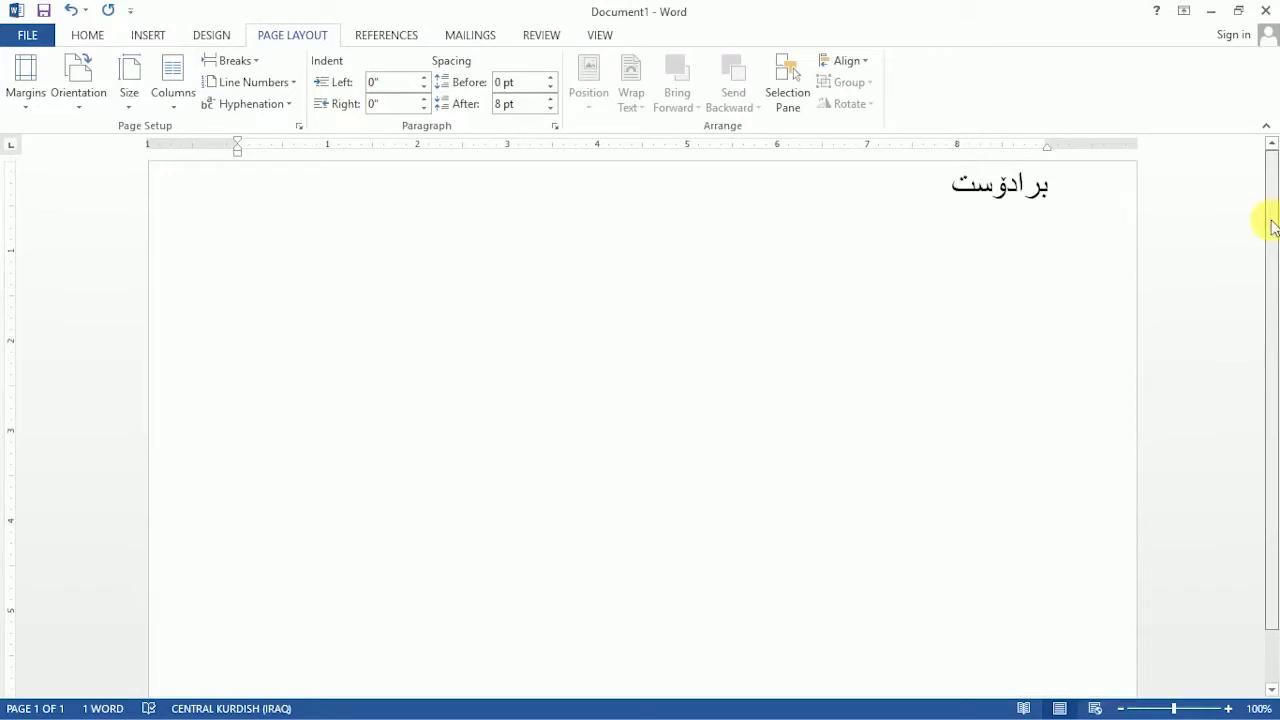
Step: Check the landscape page in print preview, then set orientation back to Portrait
{"action": "key", "text": "ctrl+p"}
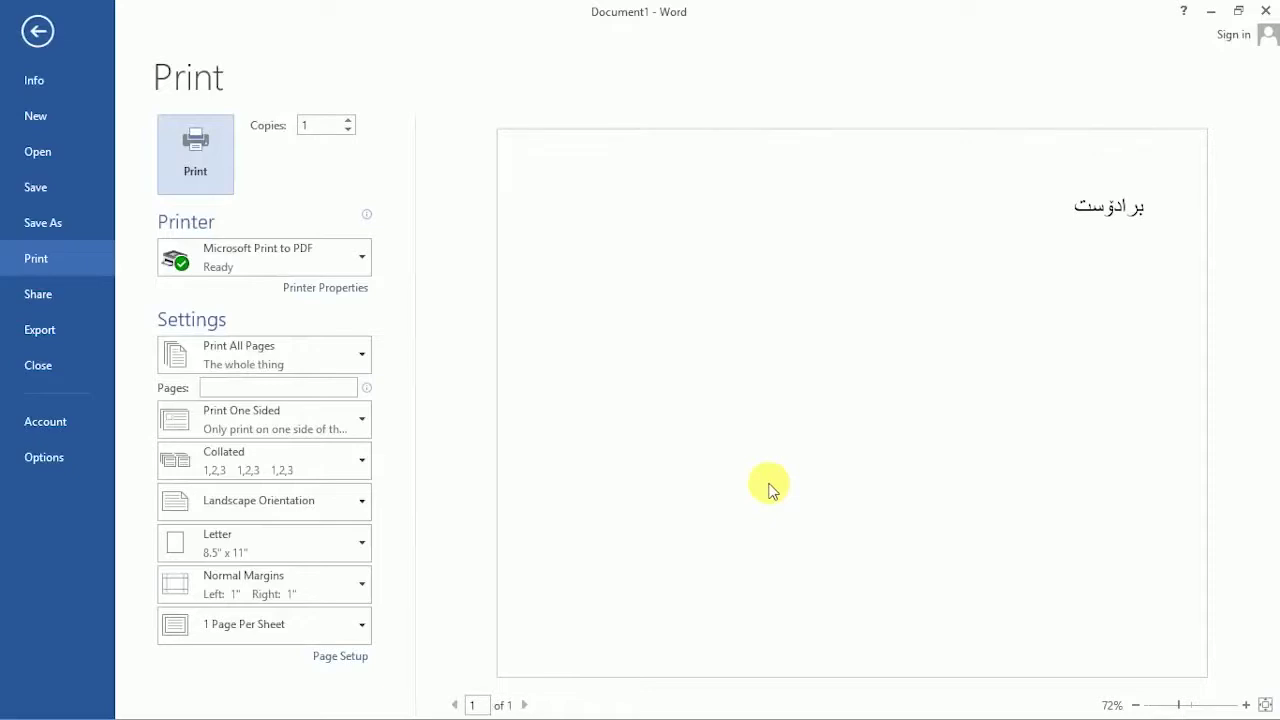
{"action": "left_click", "coordinate": [30, 31]}
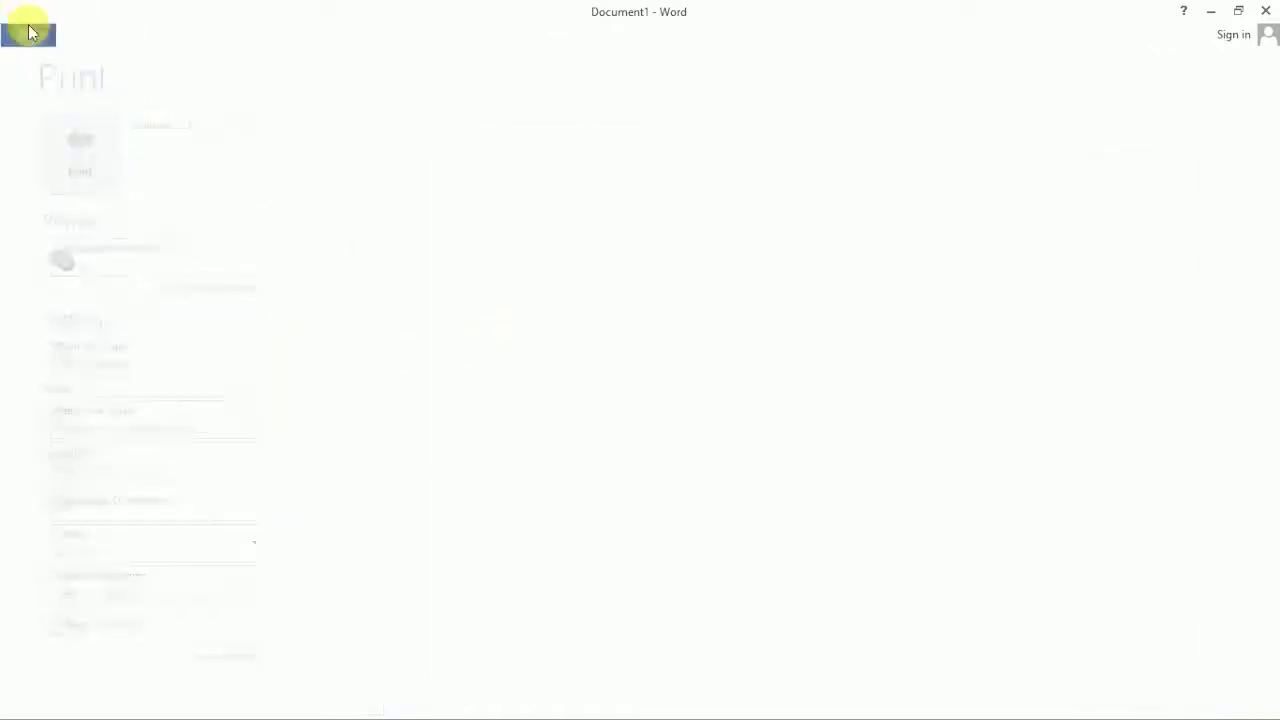
{"action": "left_click", "coordinate": [80, 106]}
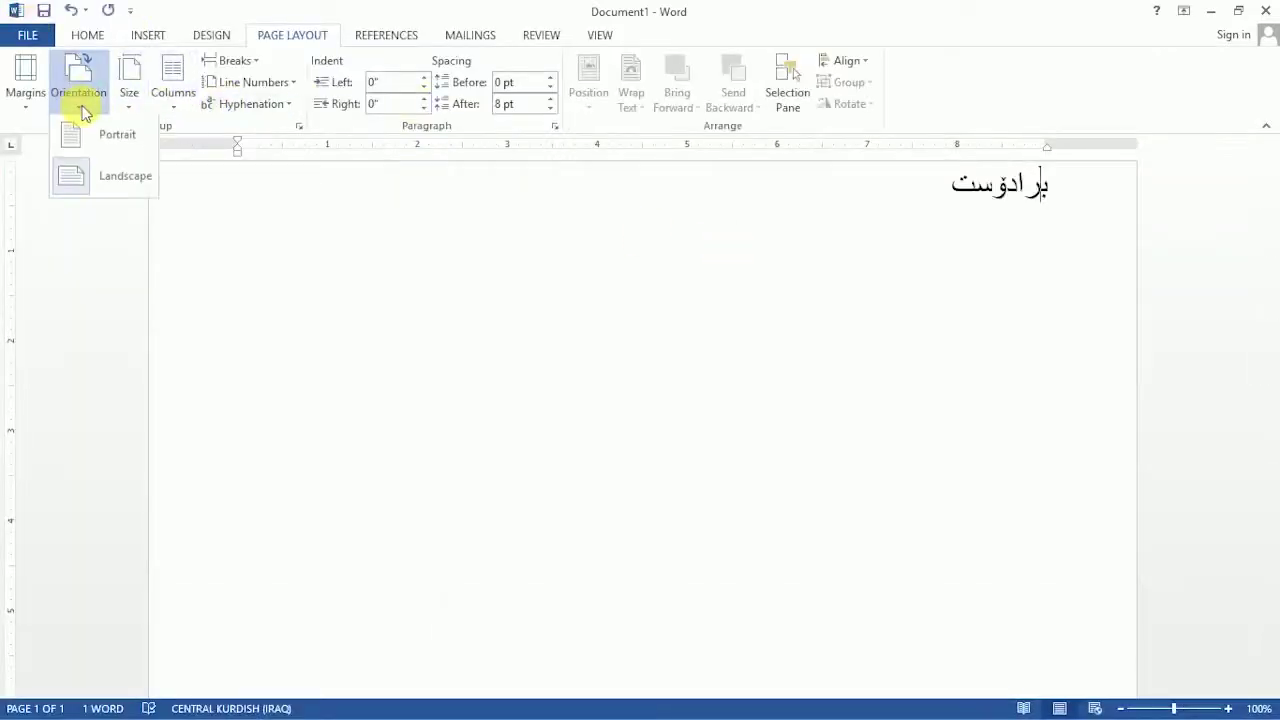
{"action": "left_click", "coordinate": [97, 138]}
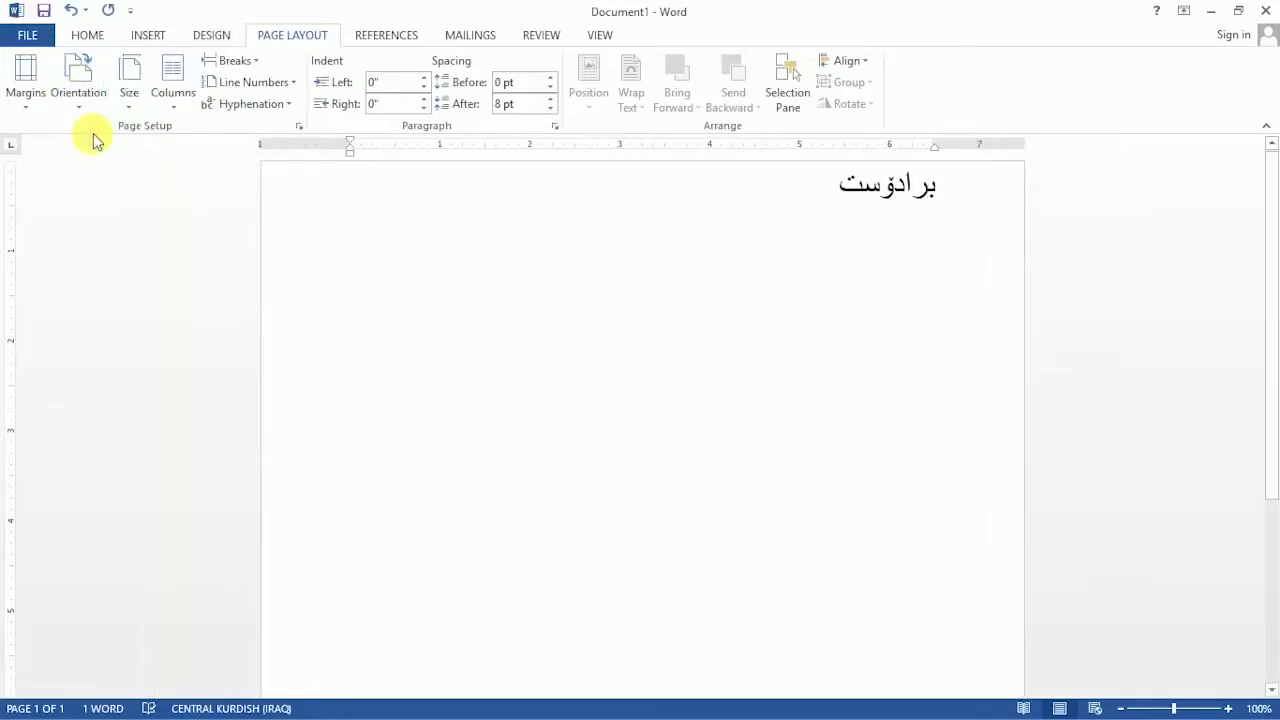
{"action": "left_click", "coordinate": [132, 100]}
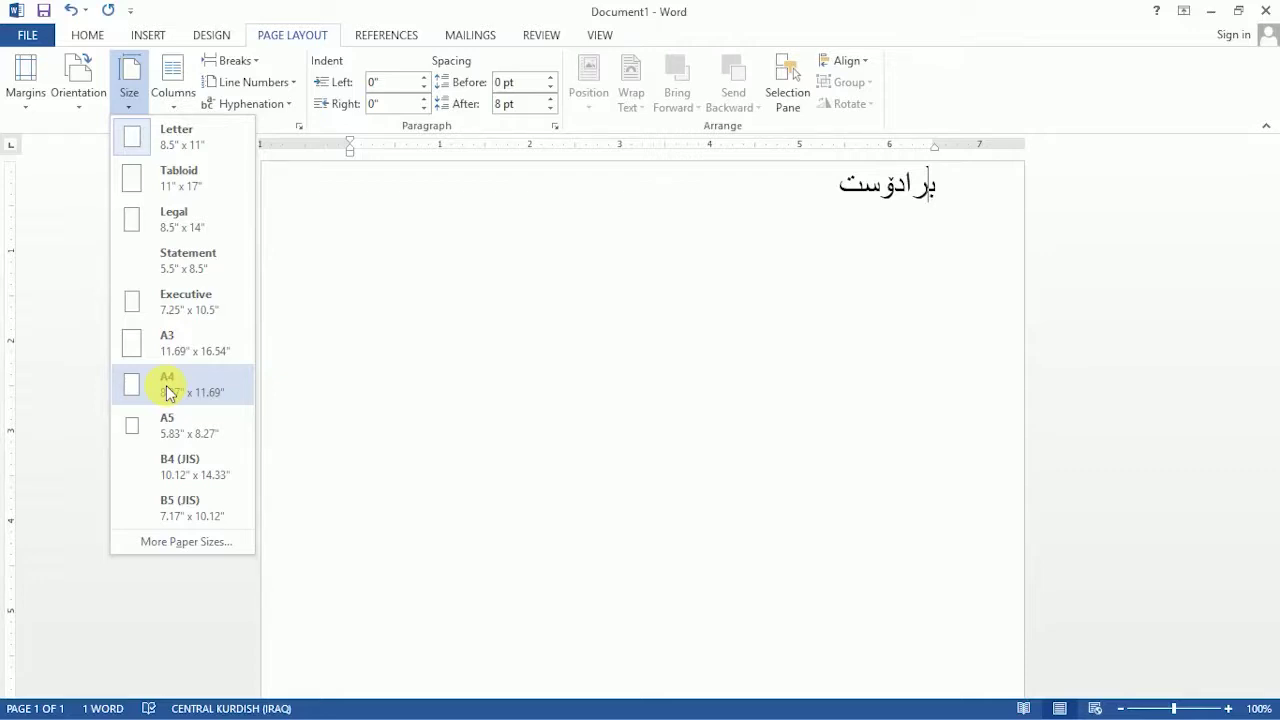
{"action": "left_click", "coordinate": [402, 405]}
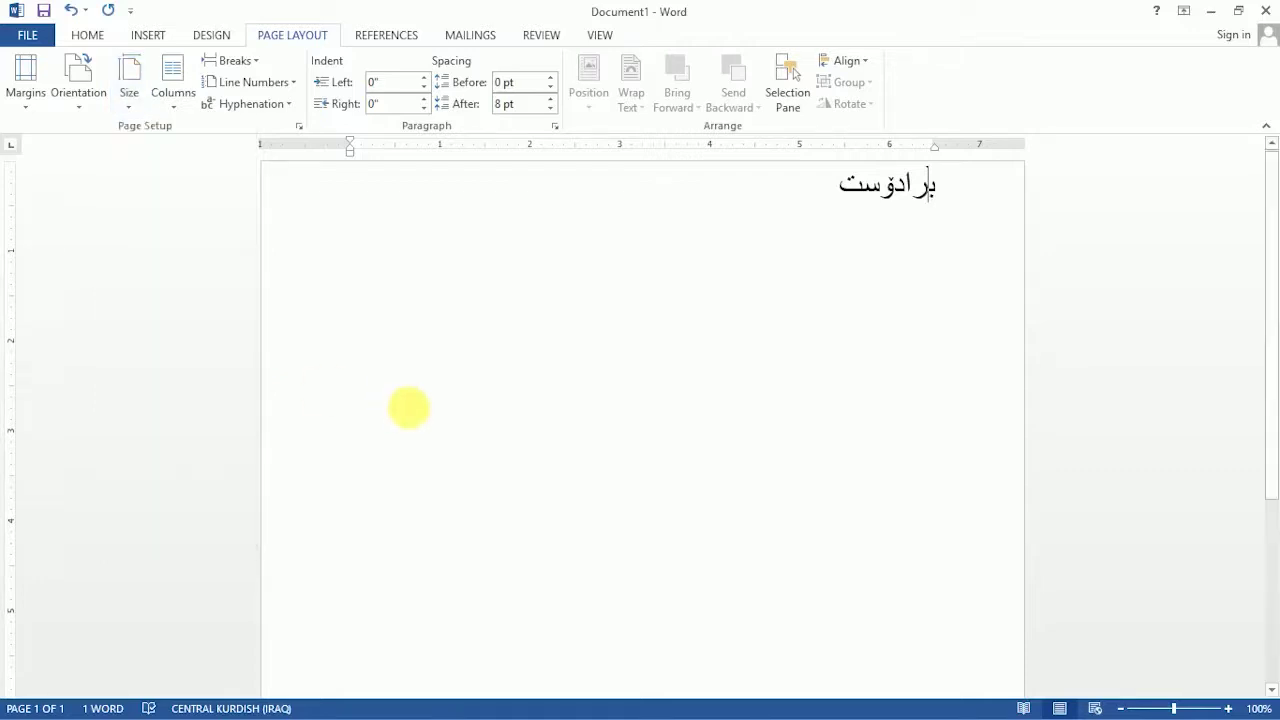
{"action": "left_click", "coordinate": [177, 108]}
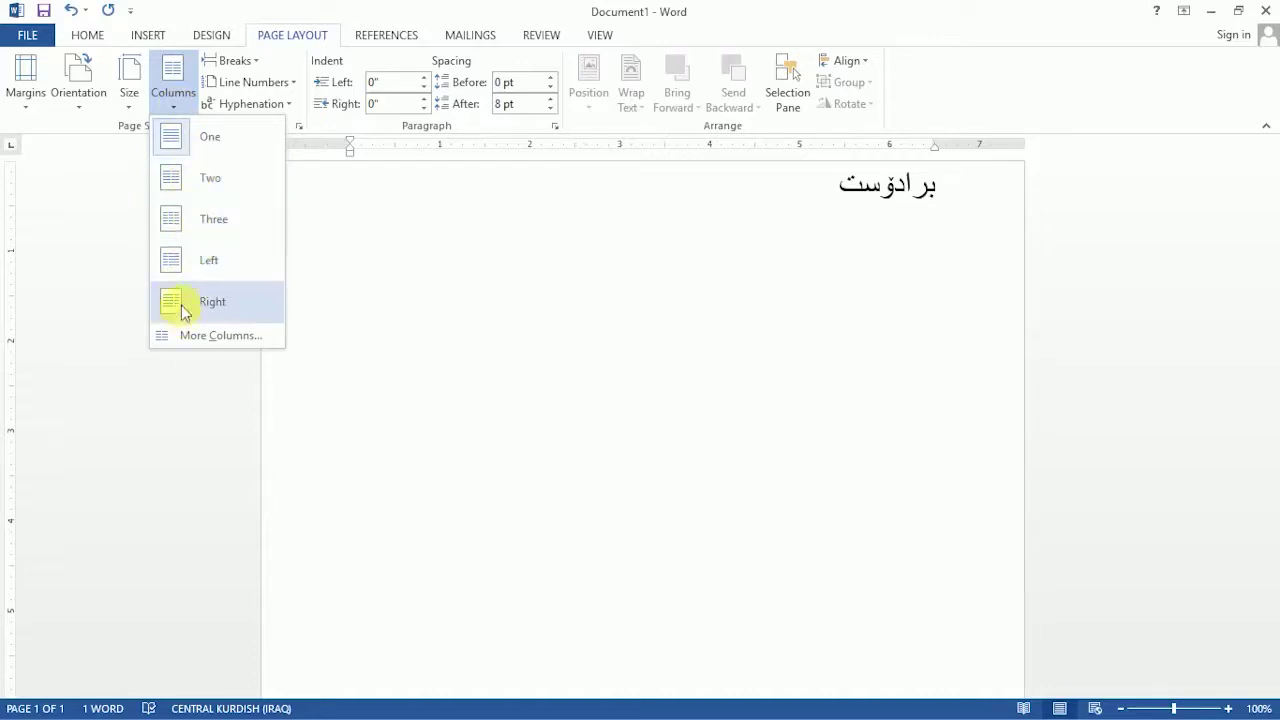
{"action": "left_click", "coordinate": [181, 148]}
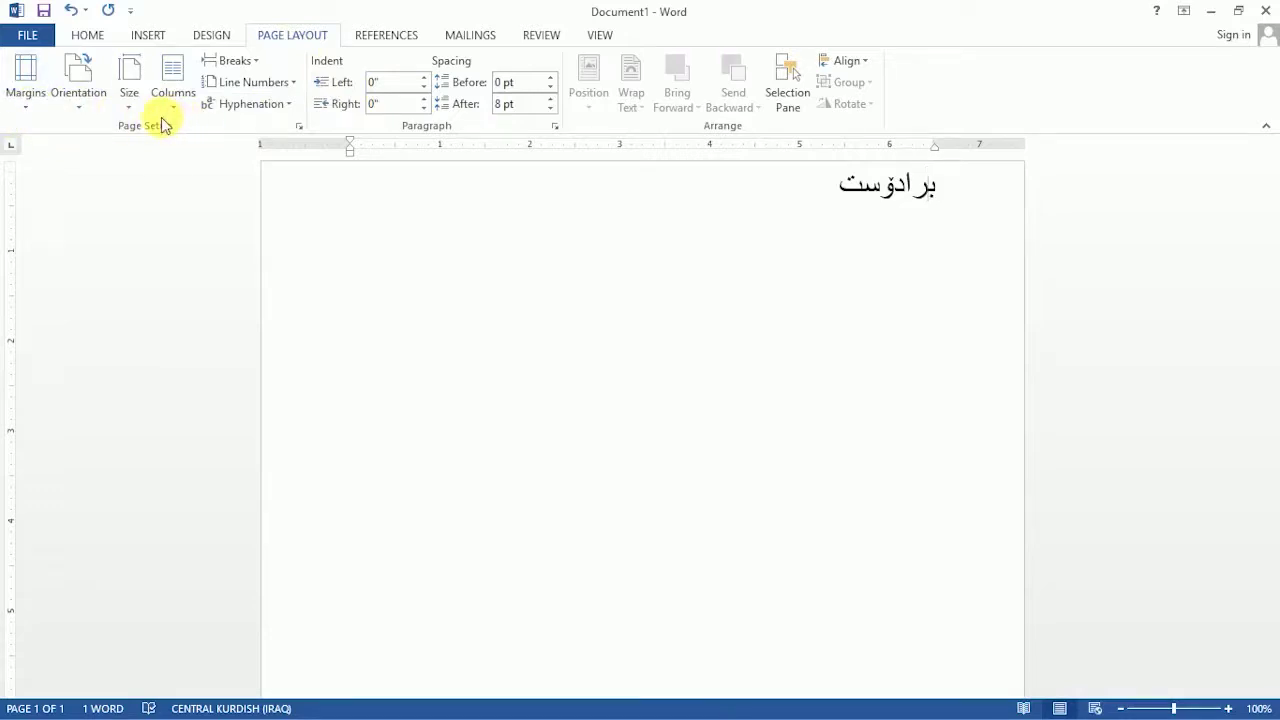
{"action": "left_click", "coordinate": [400, 37]}
{"action": "left_click", "coordinate": [601, 38]}
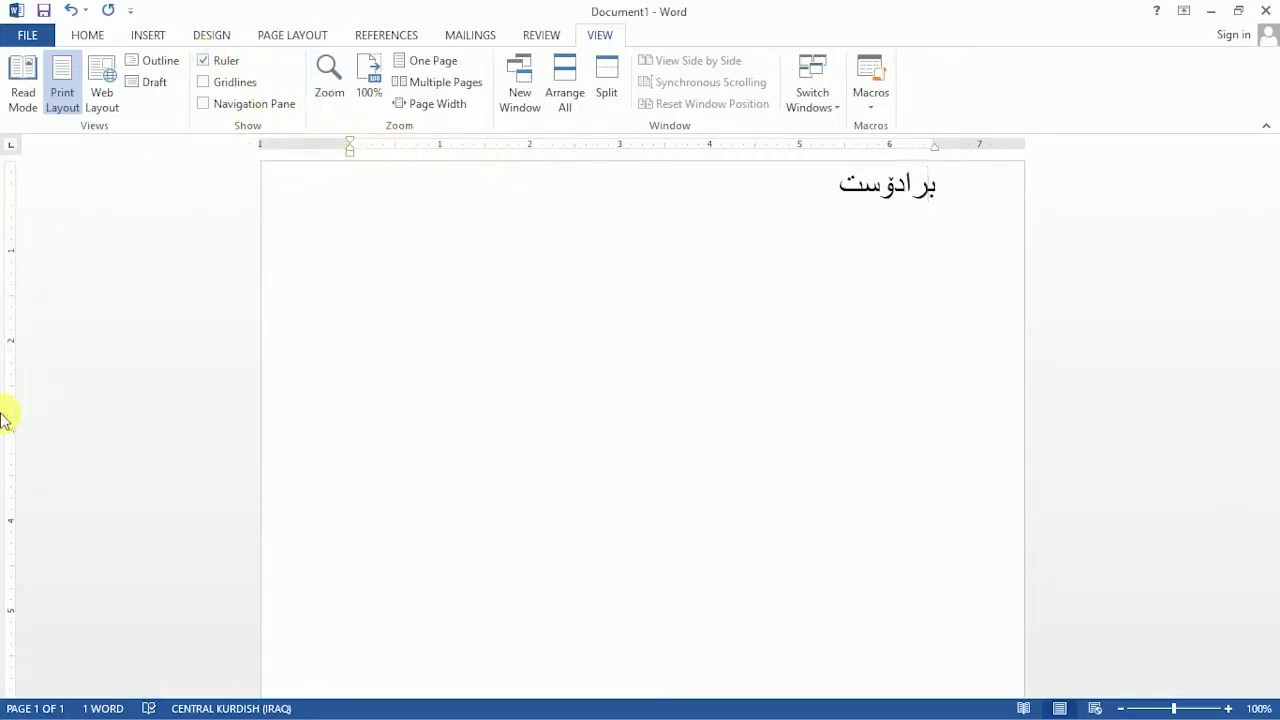
{"action": "left_click", "coordinate": [203, 62]}
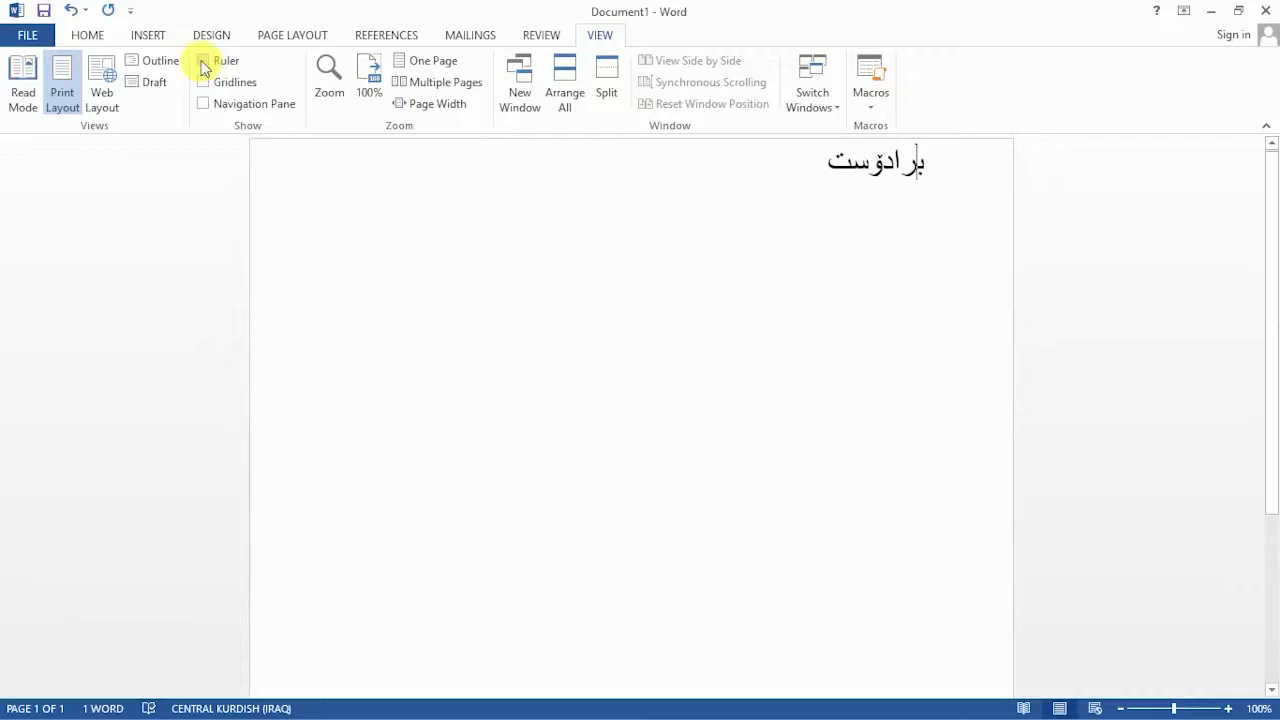
{"action": "left_click", "coordinate": [205, 63]}
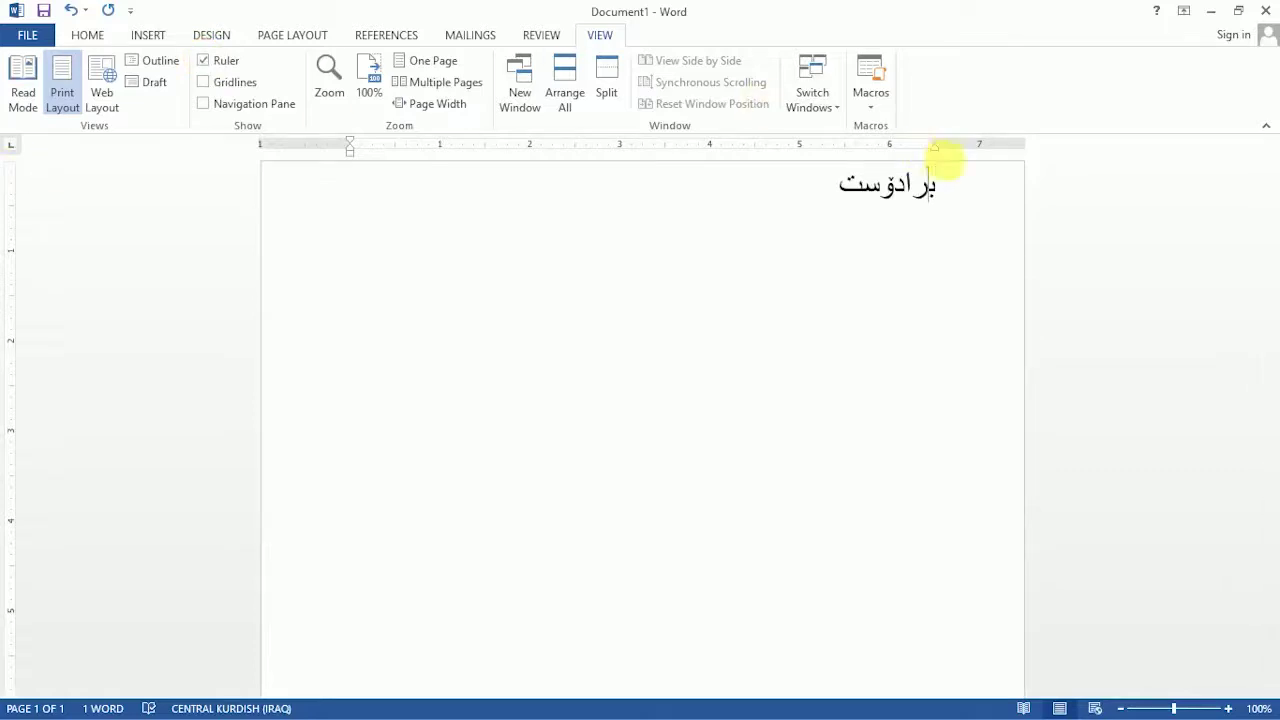
{"action": "left_click", "coordinate": [938, 150]}
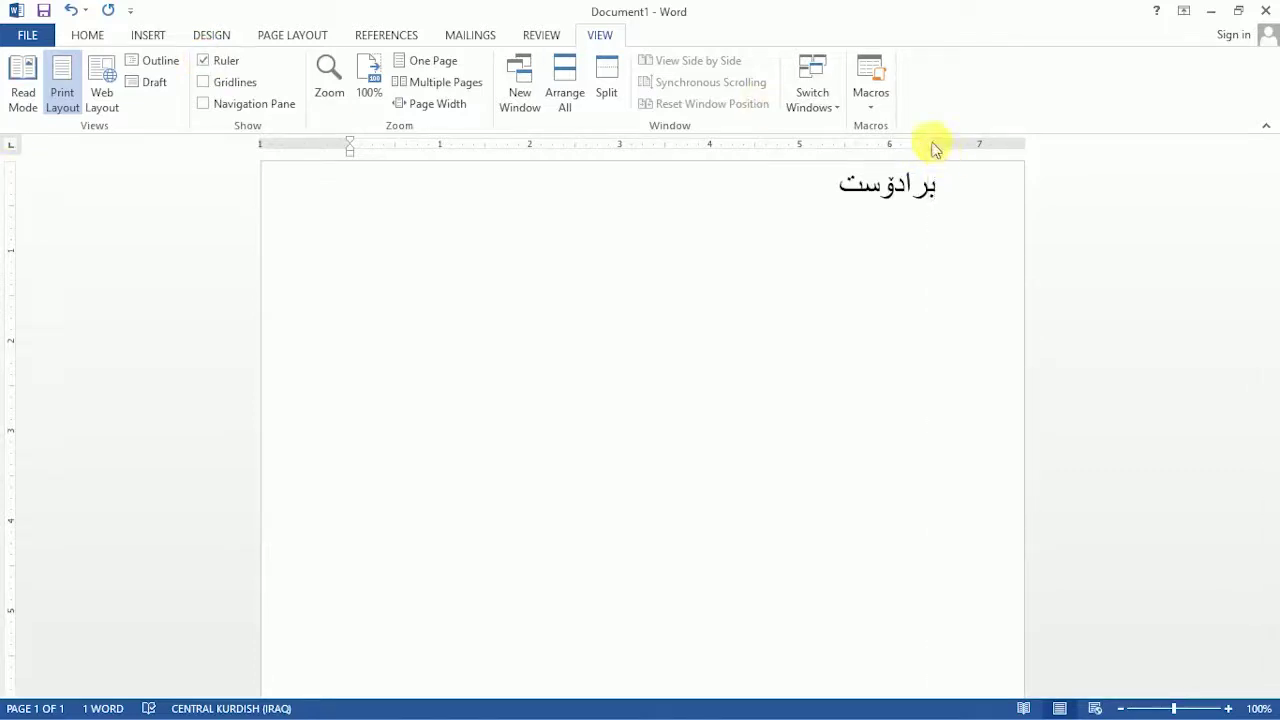
{"action": "left_click", "coordinate": [350, 145]}
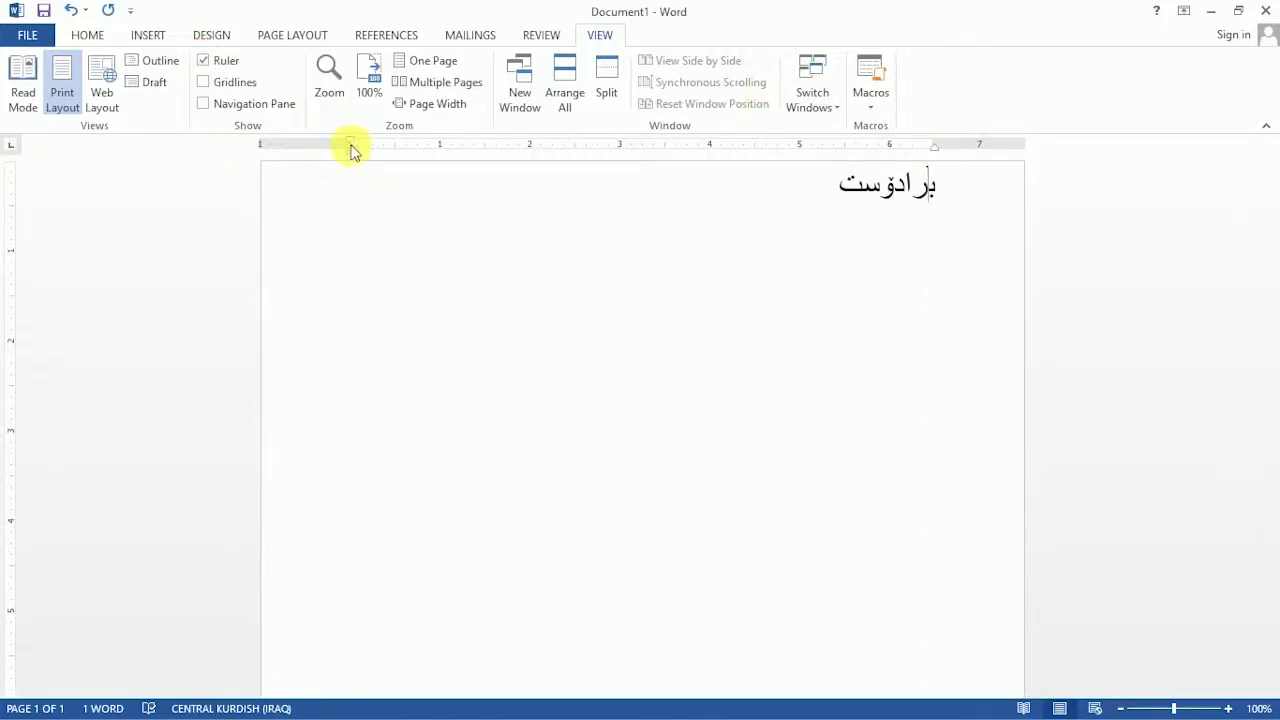
{"action": "left_click", "coordinate": [206, 63]}
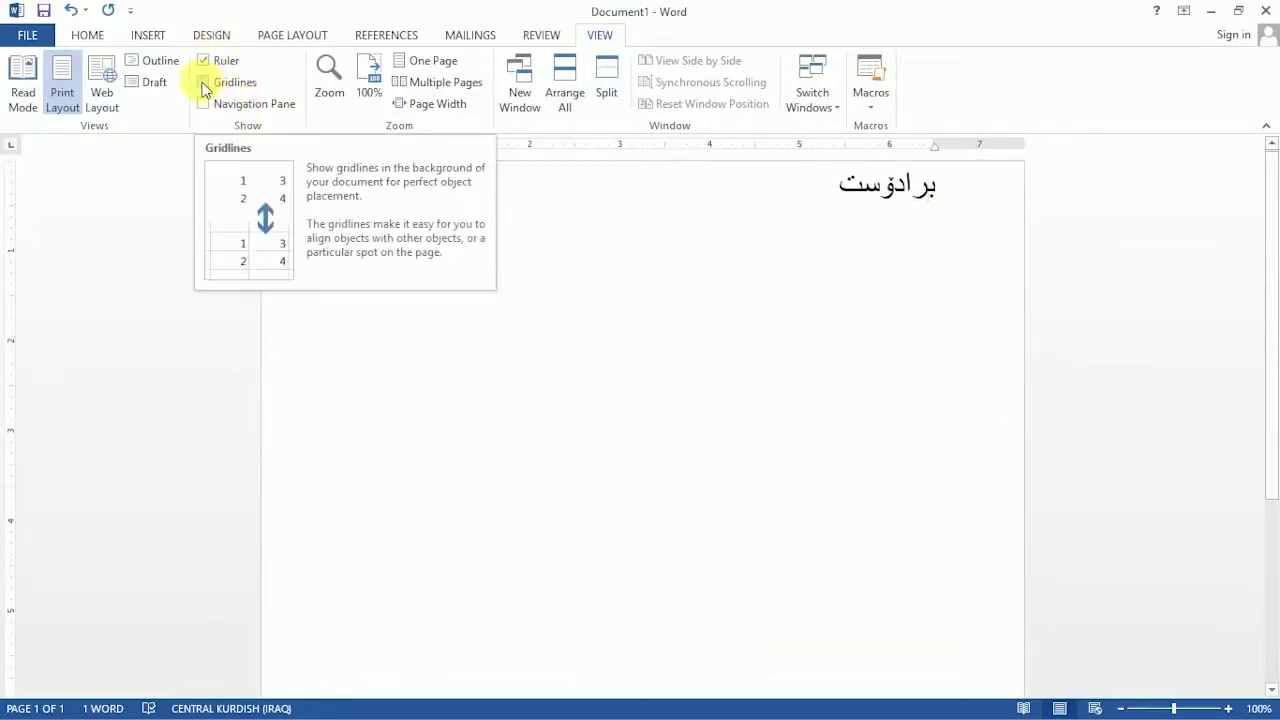
Step: Turn on Gridlines from the View tab, then toggle the Navigation Pane on and off
{"action": "left_click", "coordinate": [203, 84]}
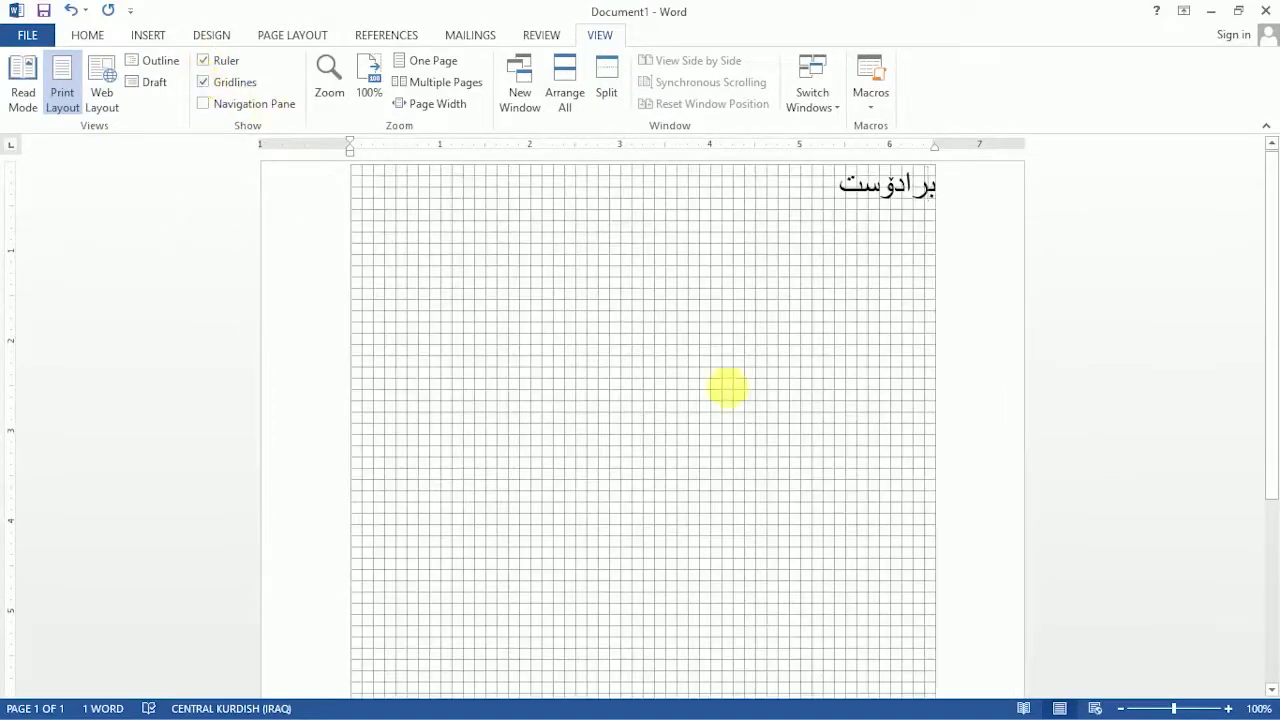
{"action": "left_click_drag", "start_coordinate": [1271, 334], "coordinate": [1272, 610]}
{"action": "left_click_drag", "start_coordinate": [1272, 545], "coordinate": [1257, 294]}
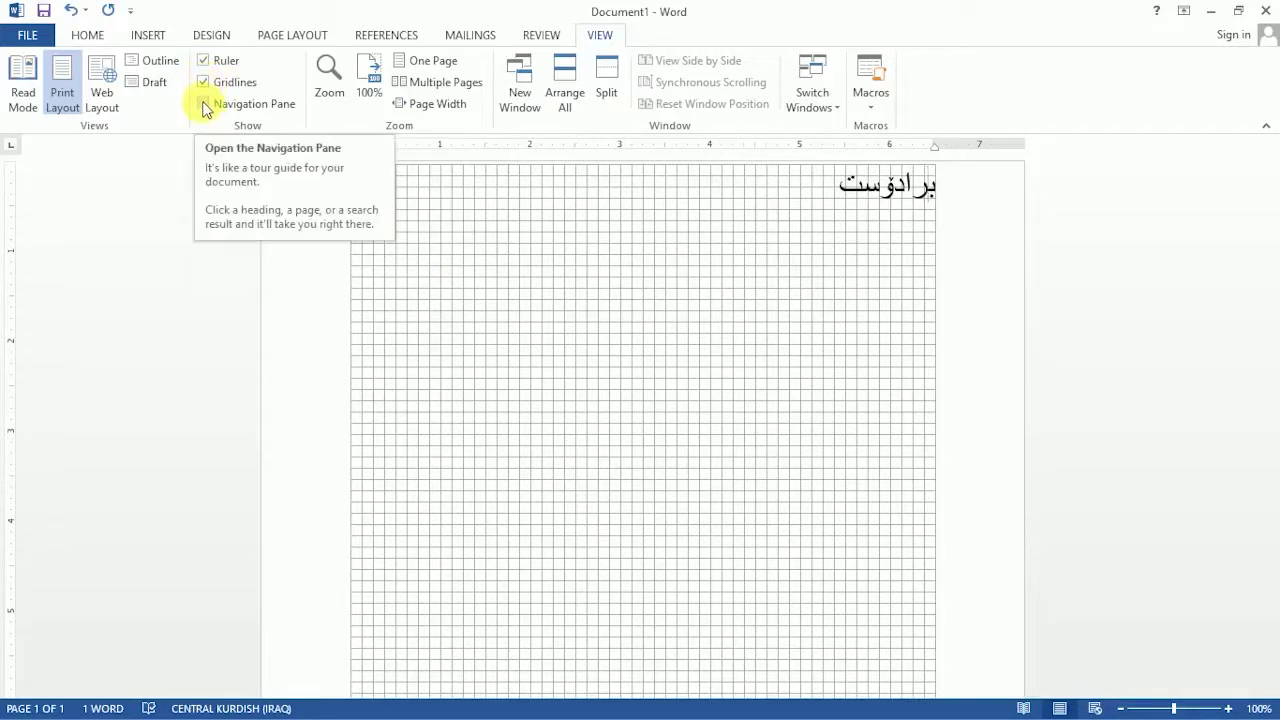
{"action": "left_click", "coordinate": [204, 105]}
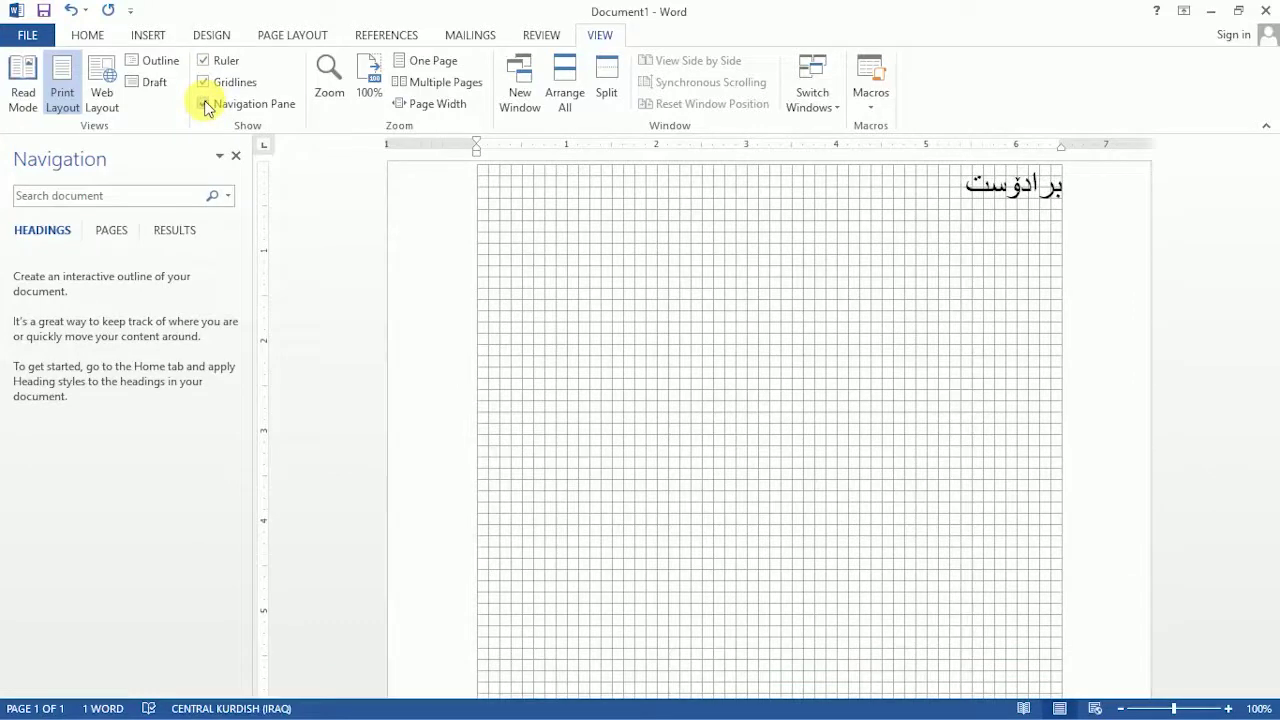
{"action": "left_click", "coordinate": [204, 104]}
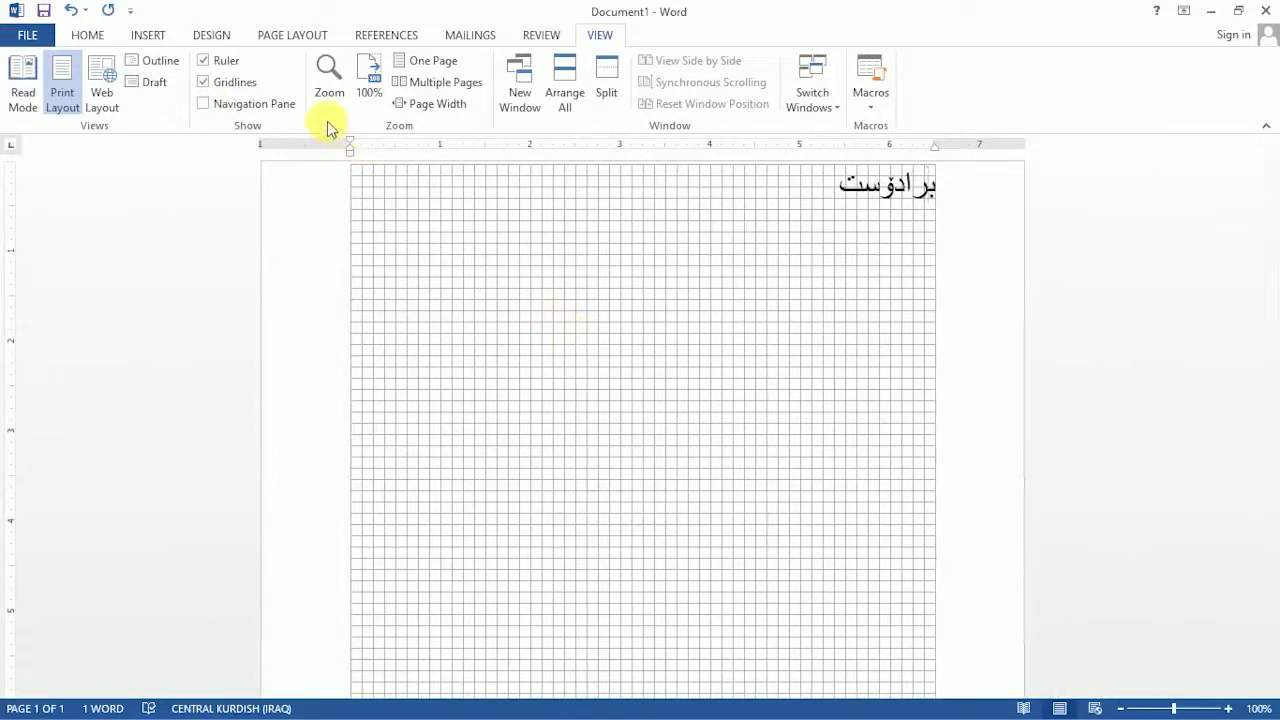
Step: Select the Kurdish word and zoom the page to 200%
{"action": "left_click", "coordinate": [326, 80]}
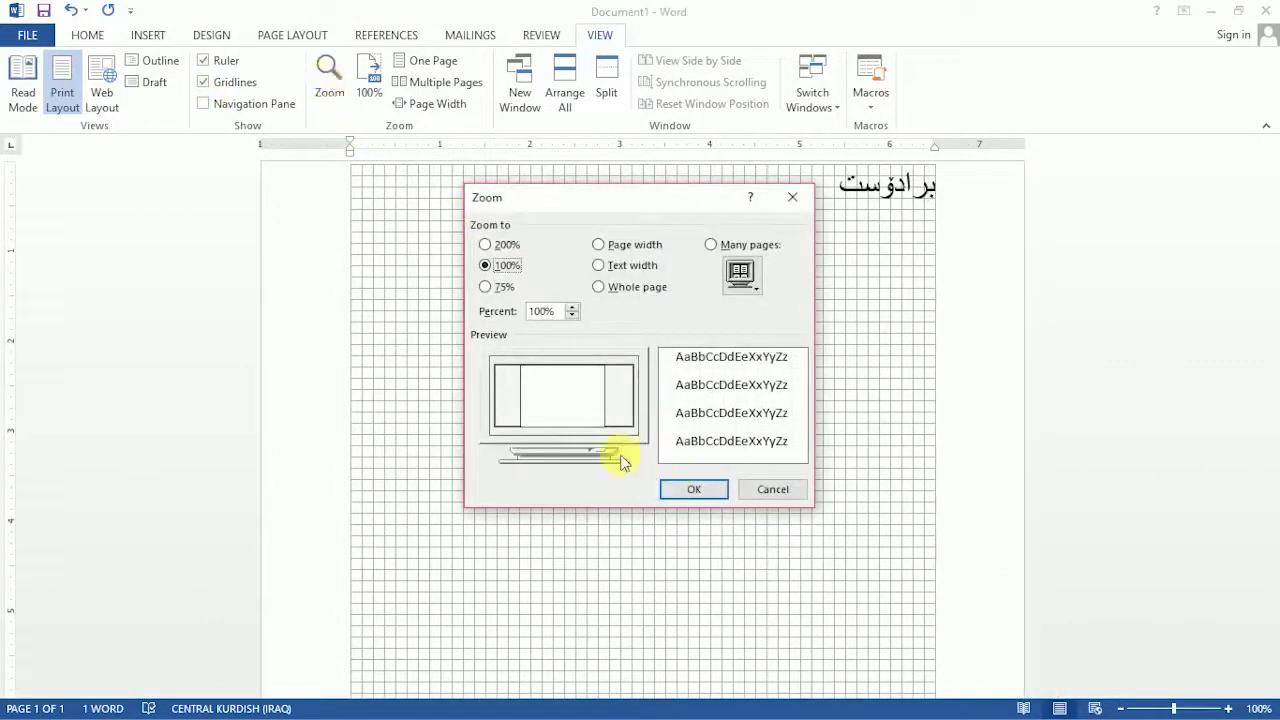
{"action": "left_click", "coordinate": [693, 489]}
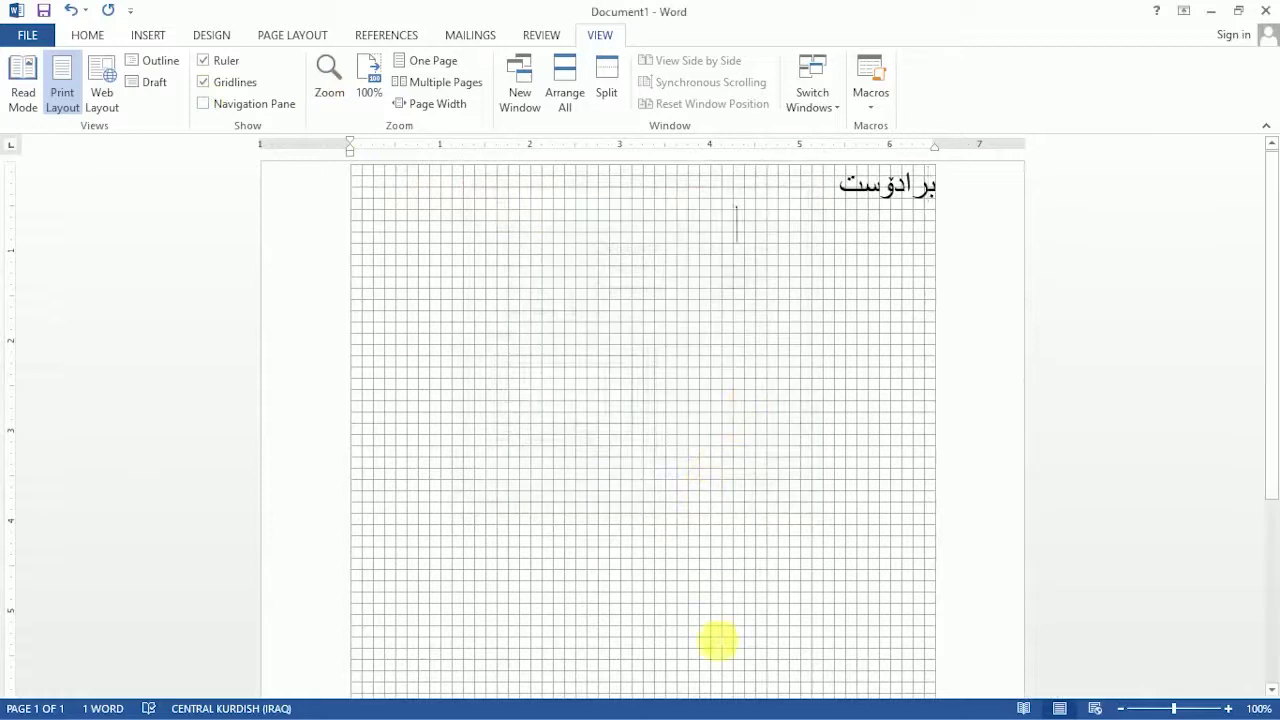
{"action": "left_click", "coordinate": [966, 216]}
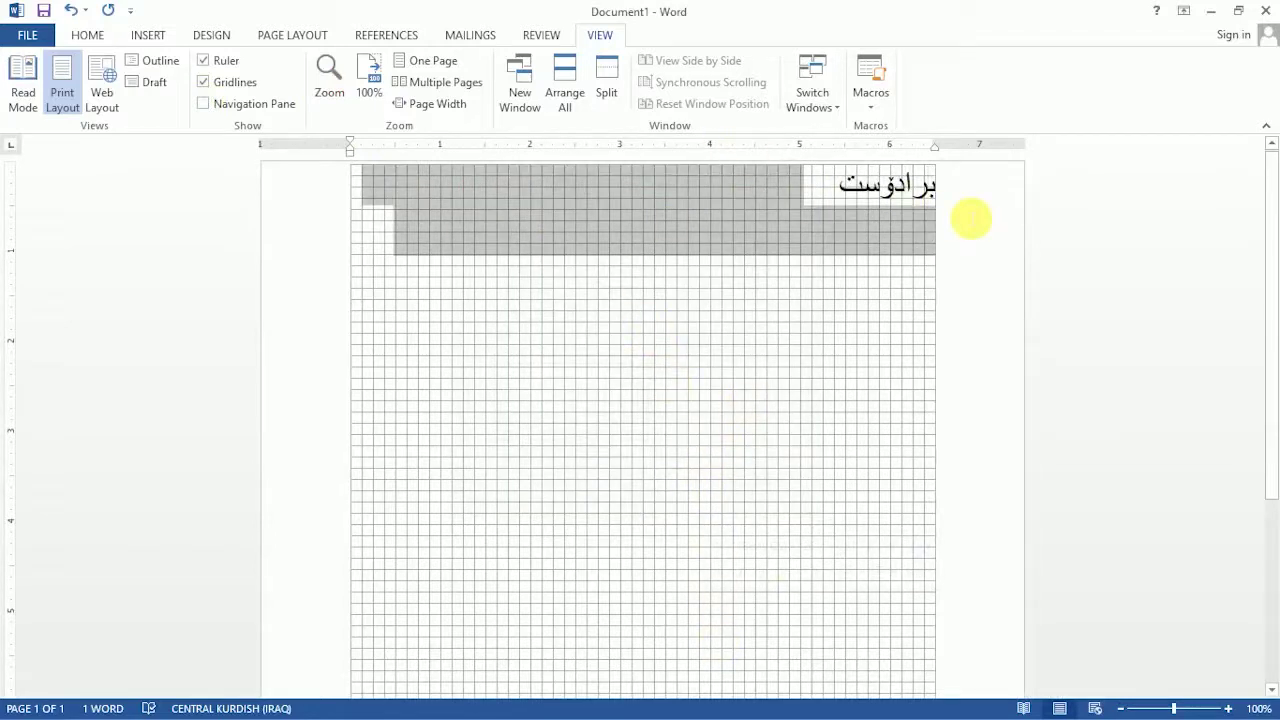
{"action": "double_click", "coordinate": [918, 183]}
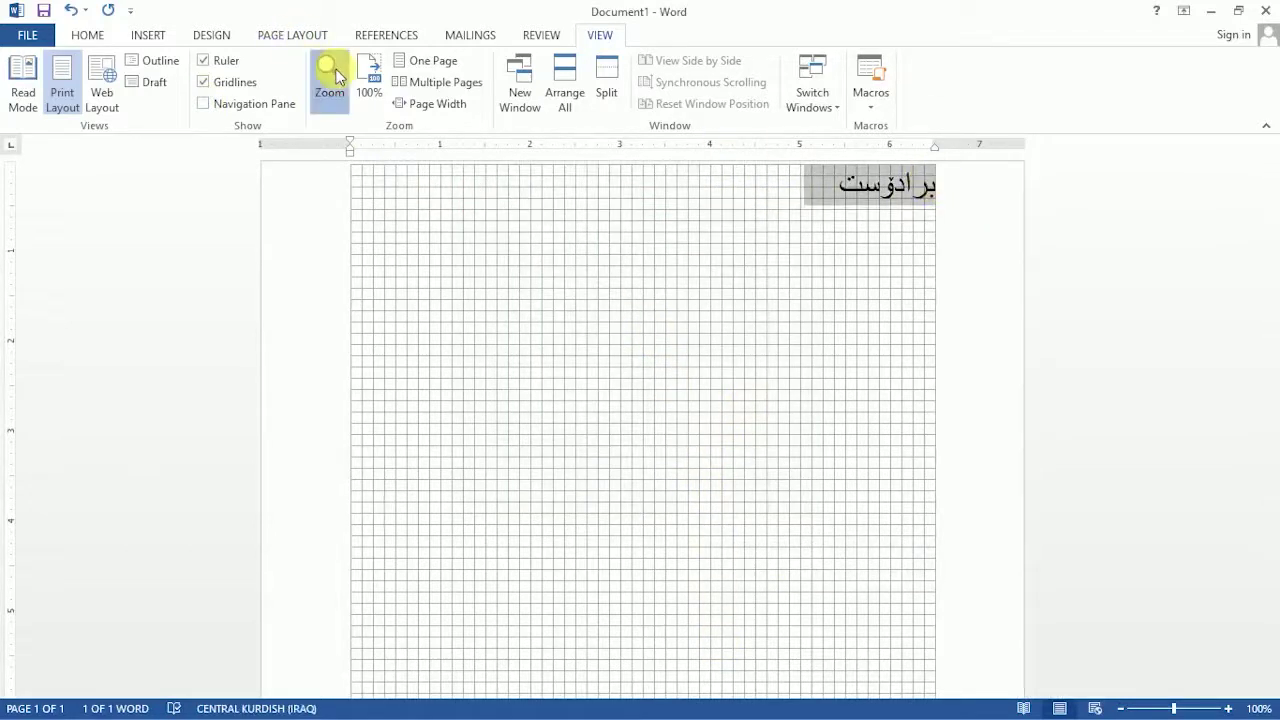
{"action": "left_click", "coordinate": [329, 78]}
{"action": "left_click", "coordinate": [504, 246]}
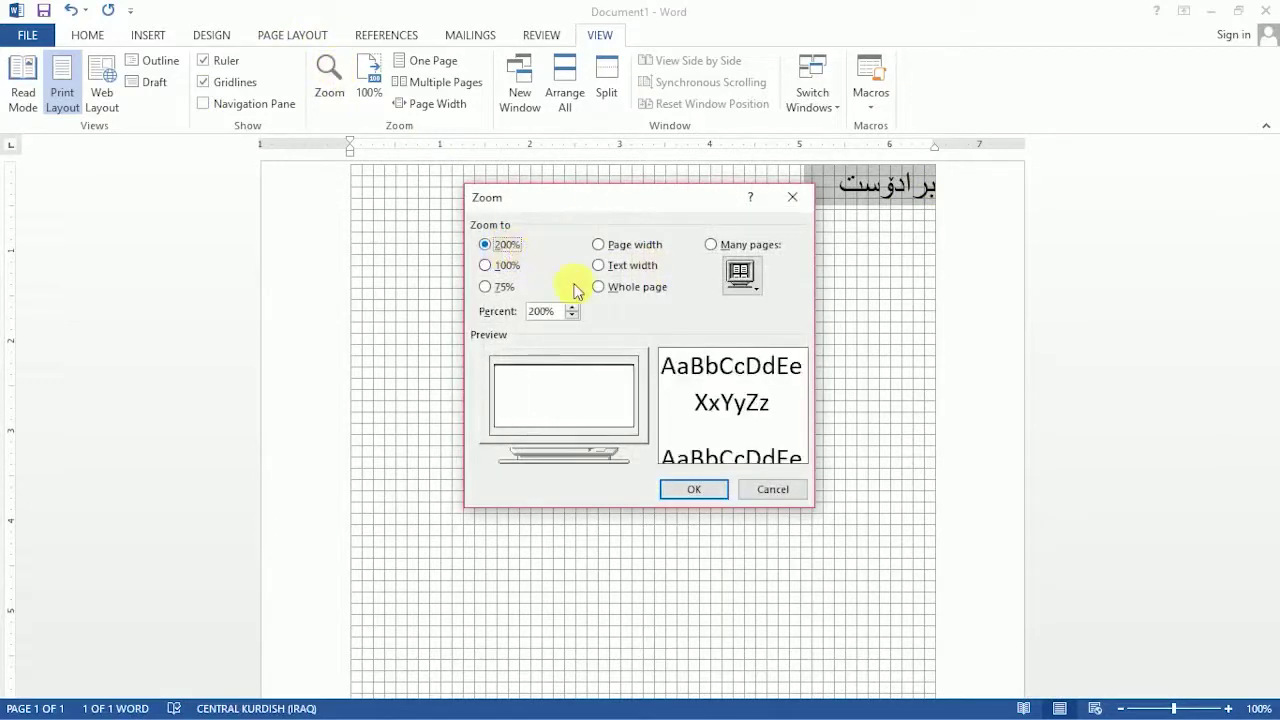
{"action": "left_click", "coordinate": [688, 489]}
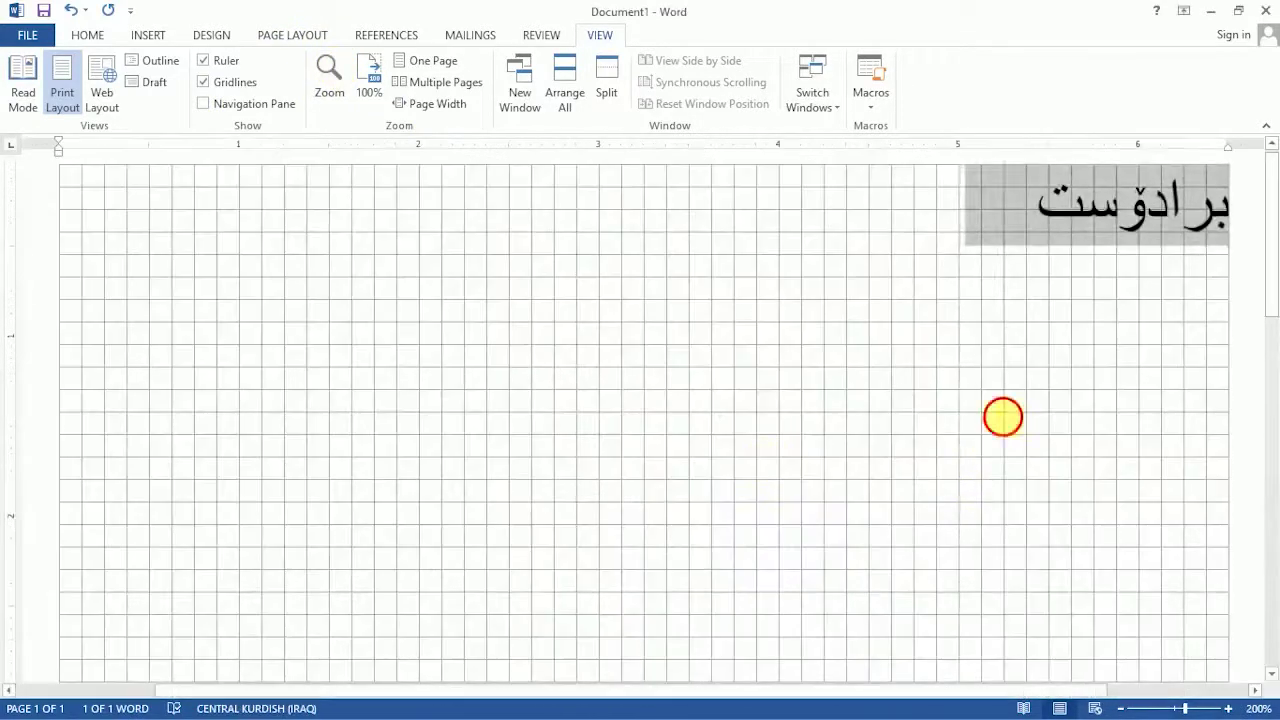
Step: Deselect the word and set the zoom to 75%
{"action": "left_click", "coordinate": [1000, 417]}
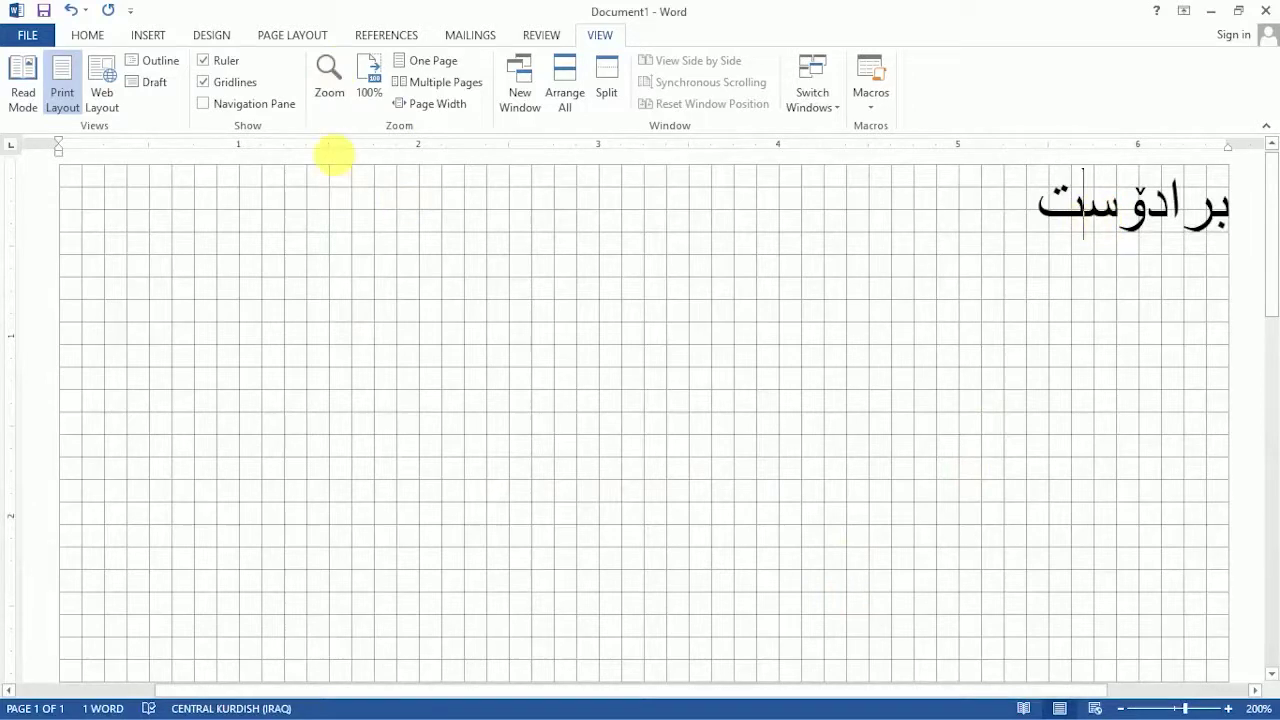
{"action": "left_click", "coordinate": [330, 88]}
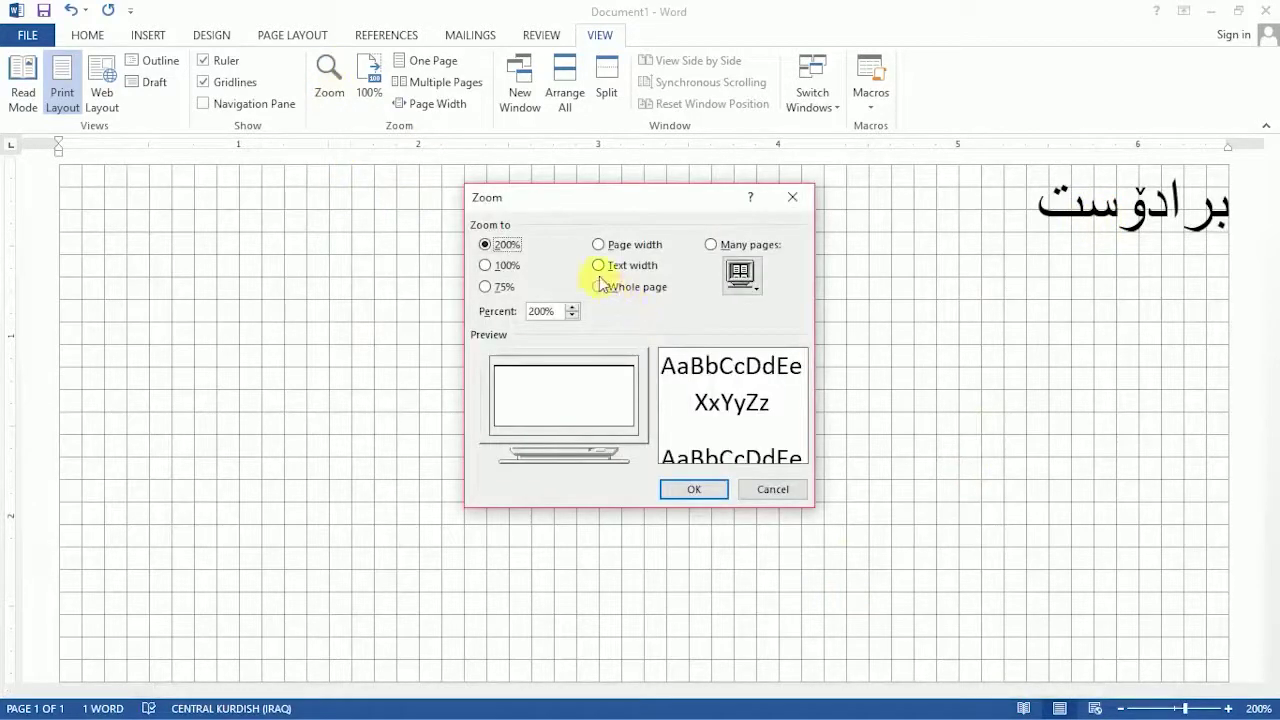
{"action": "left_click", "coordinate": [497, 267]}
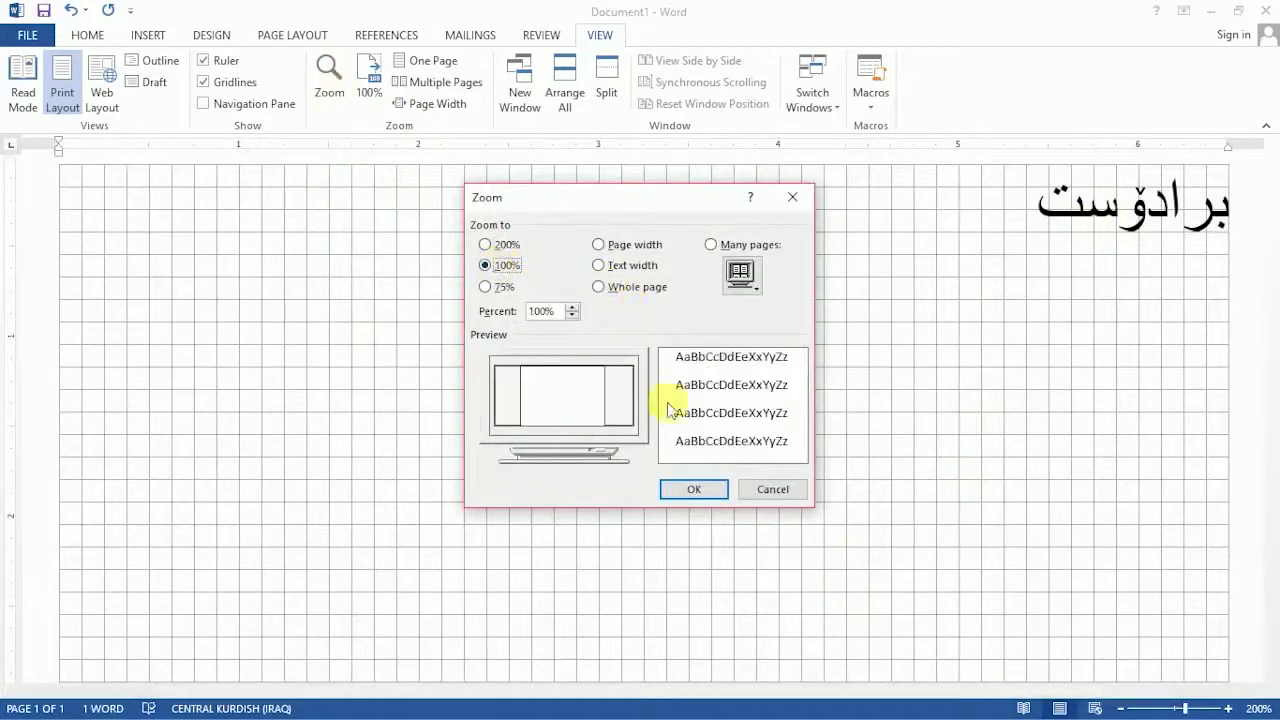
{"action": "left_click", "coordinate": [498, 287]}
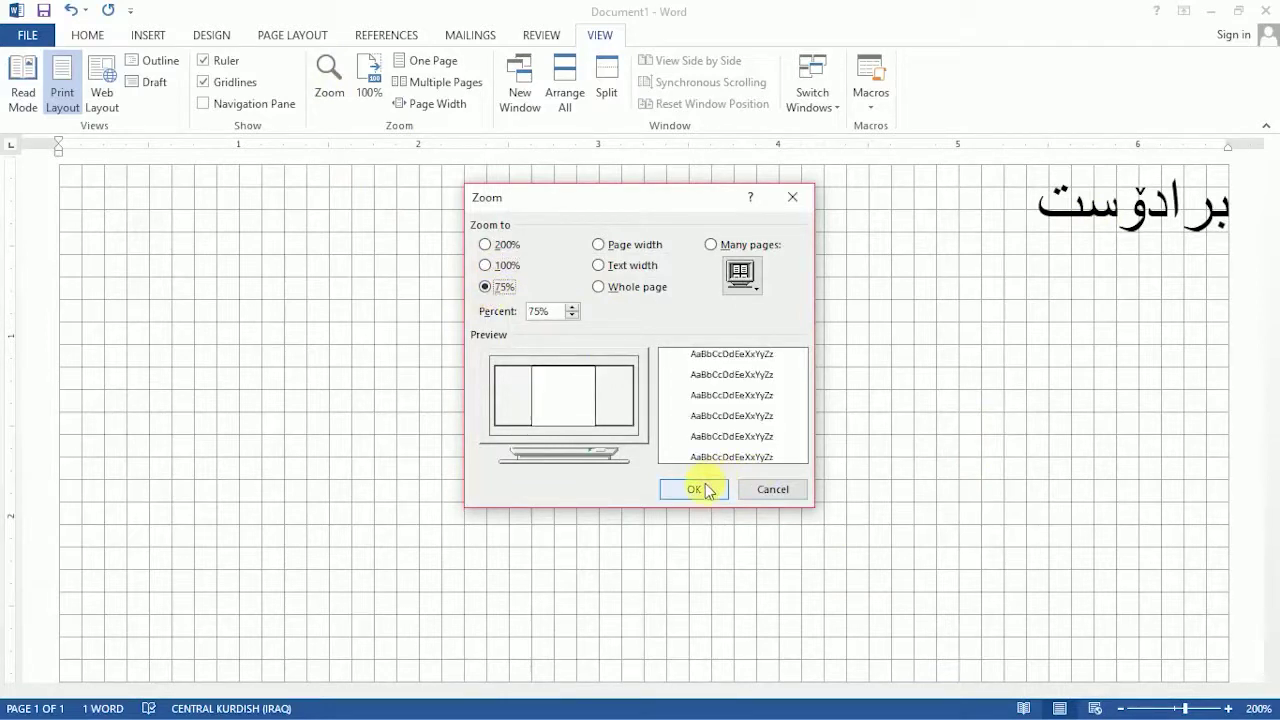
{"action": "left_click", "coordinate": [695, 489]}
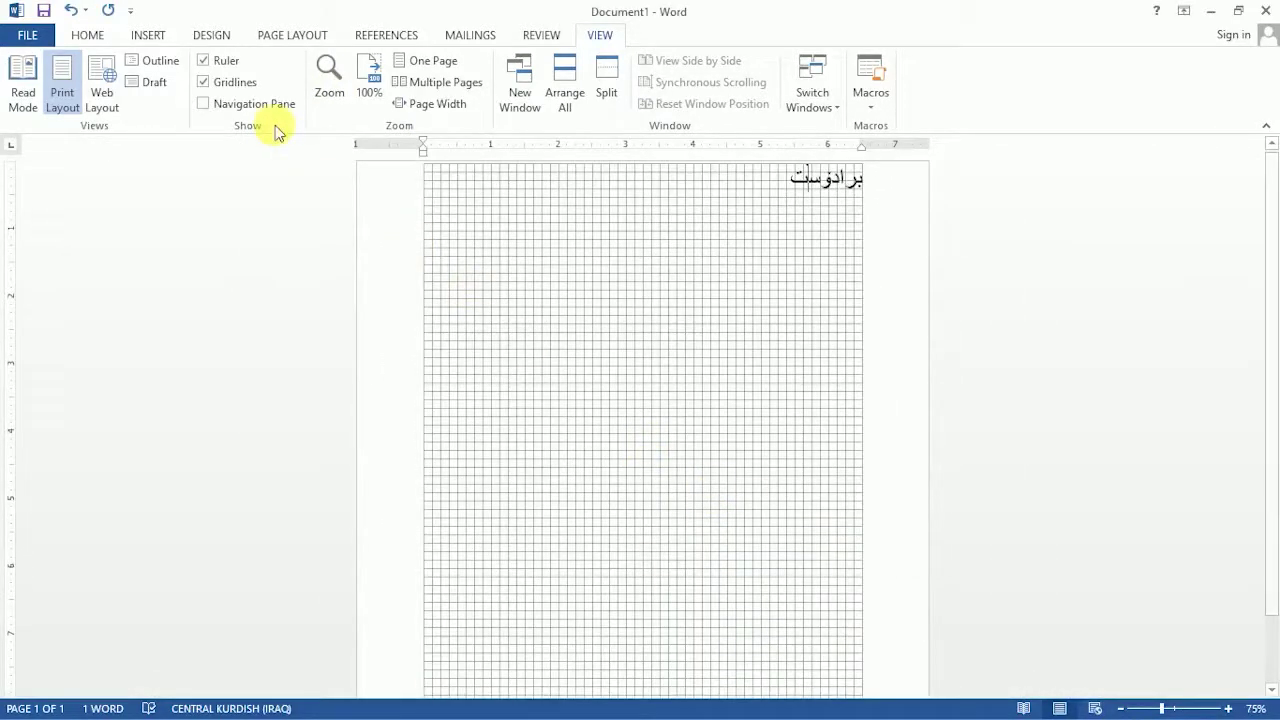
Step: Step the zoom in from 80% to 220%, then adjust the magnification with the zoom slider
{"action": "left_click", "coordinate": [1229, 708]}
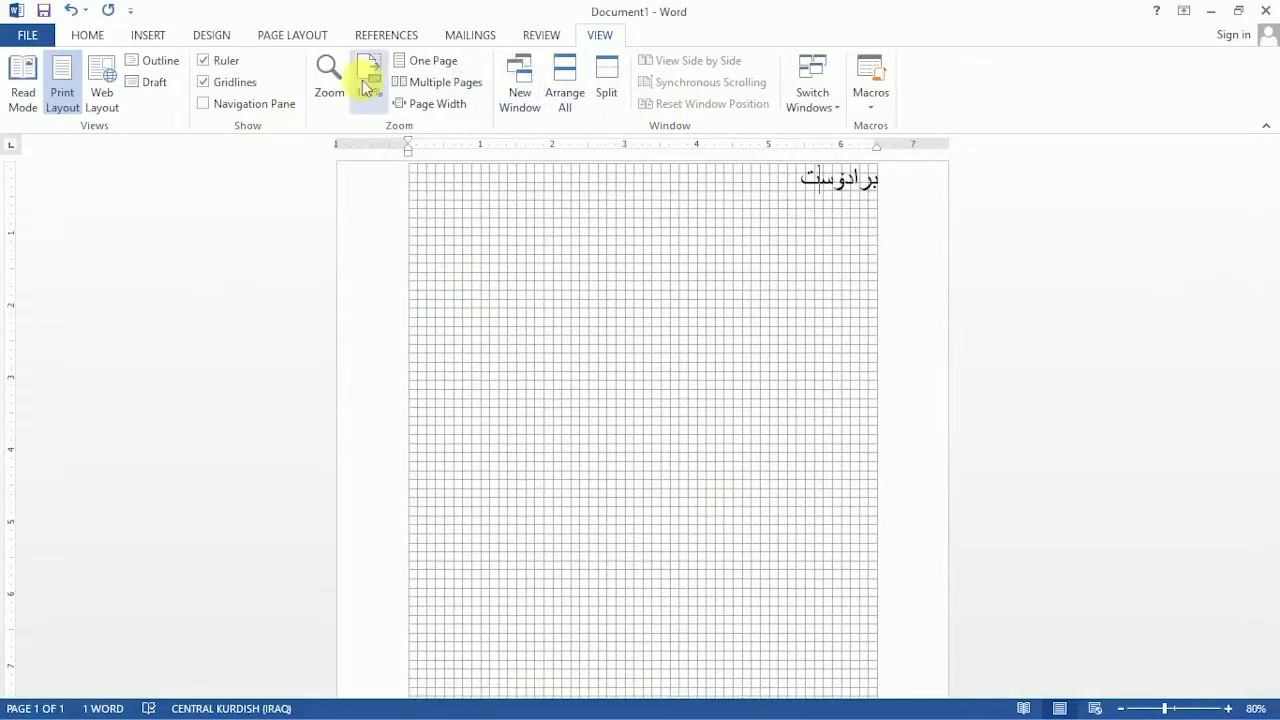
{"action": "left_click", "coordinate": [1230, 708]}
{"action": "left_click", "coordinate": [1230, 708]}
{"action": "left_click", "coordinate": [1230, 708]}
{"action": "left_click", "coordinate": [1230, 708]}
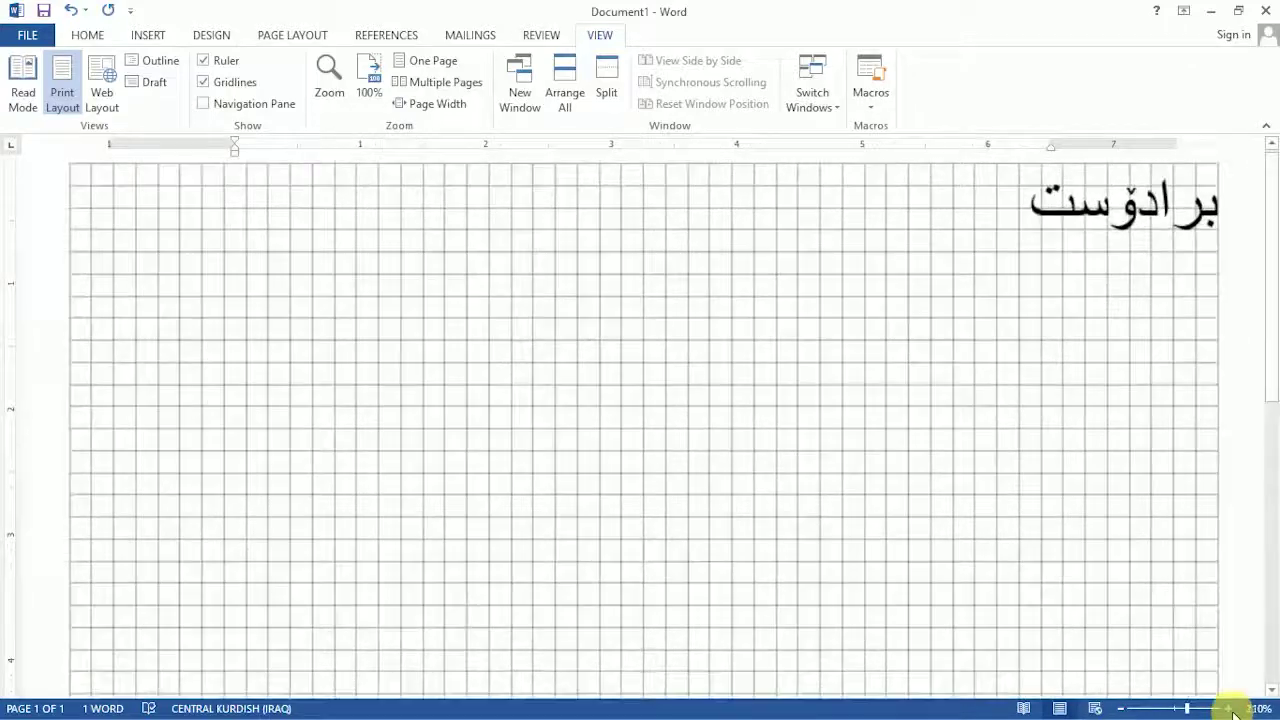
{"action": "left_click", "coordinate": [1230, 708]}
{"action": "mouse_move", "coordinate": [965, 686]}
{"action": "left_mouse_down"}
{"action": "mouse_move", "coordinate": [1268, 665]}
{"action": "mouse_move", "coordinate": [674, 703]}
{"action": "mouse_move", "coordinate": [1257, 674]}
{"action": "left_mouse_up"}
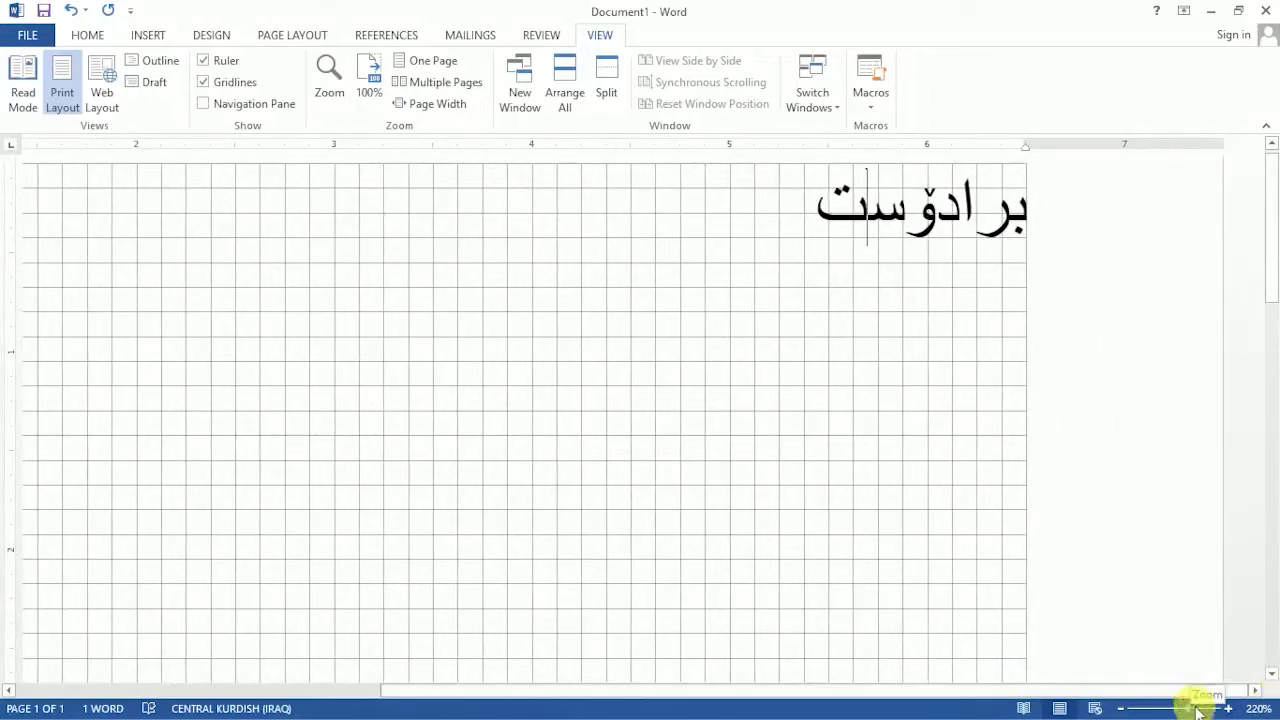
{"action": "left_click_drag", "start_coordinate": [1195, 710], "coordinate": [1175, 709]}
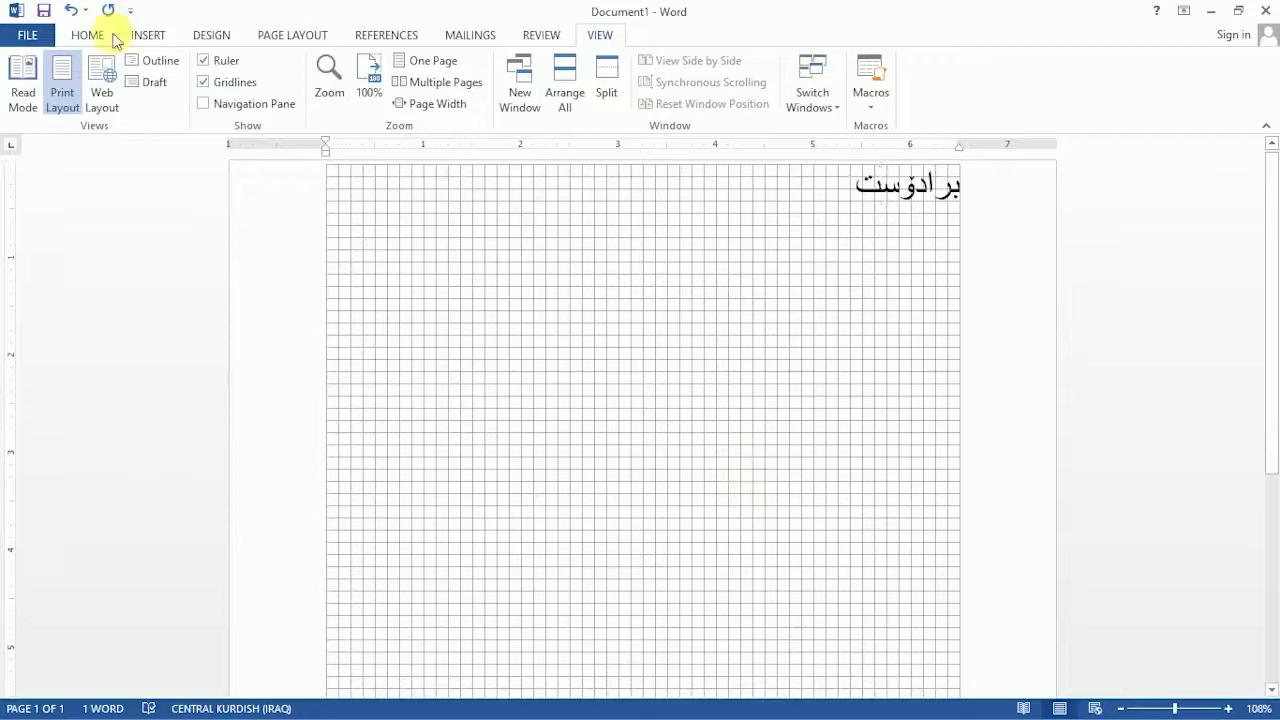
Step: Browse the Margins, Orientation and Size menus, then uncheck Gridlines on the View tab
{"action": "left_click", "coordinate": [294, 40]}
{"action": "left_click", "coordinate": [602, 38]}
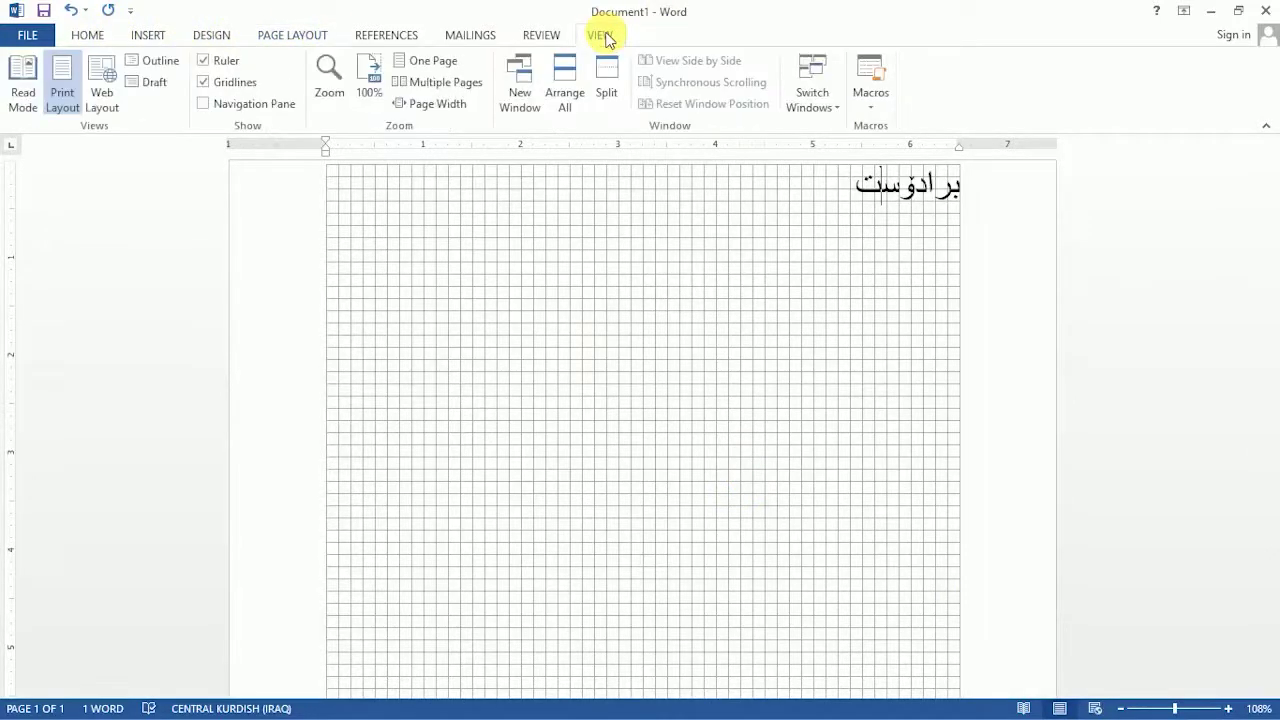
{"action": "left_click", "coordinate": [318, 38]}
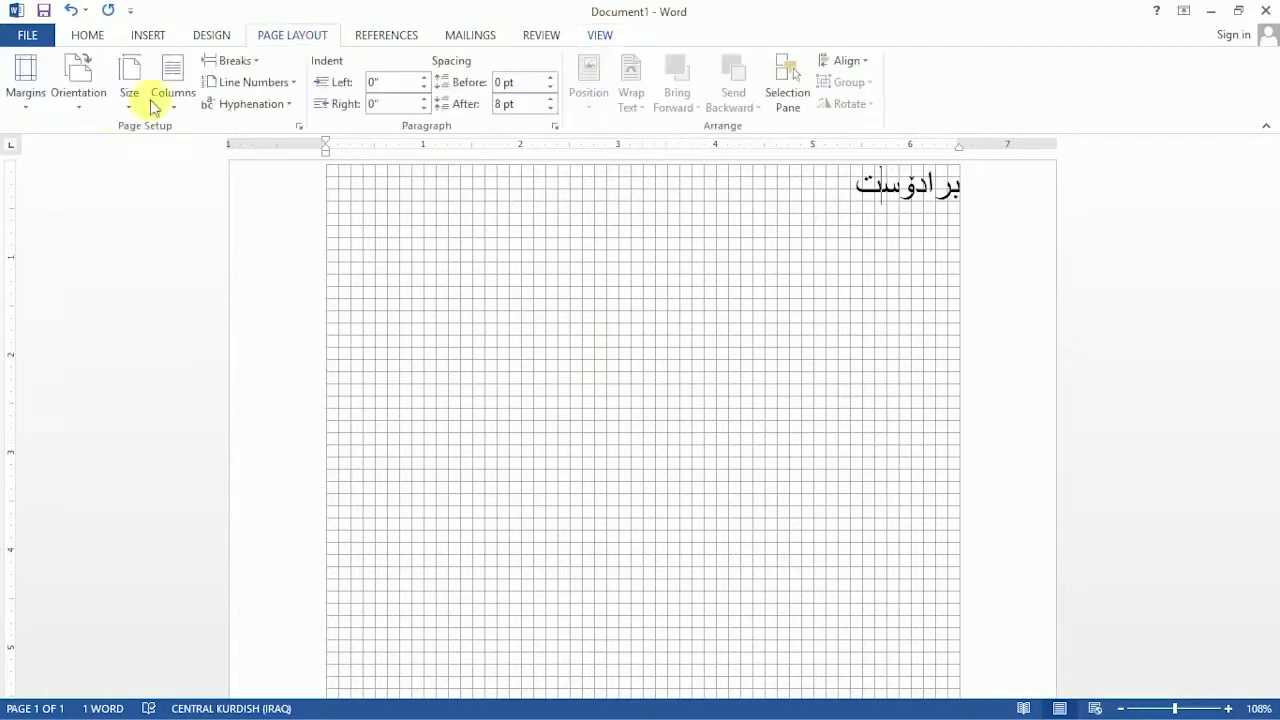
{"action": "left_click", "coordinate": [37, 111]}
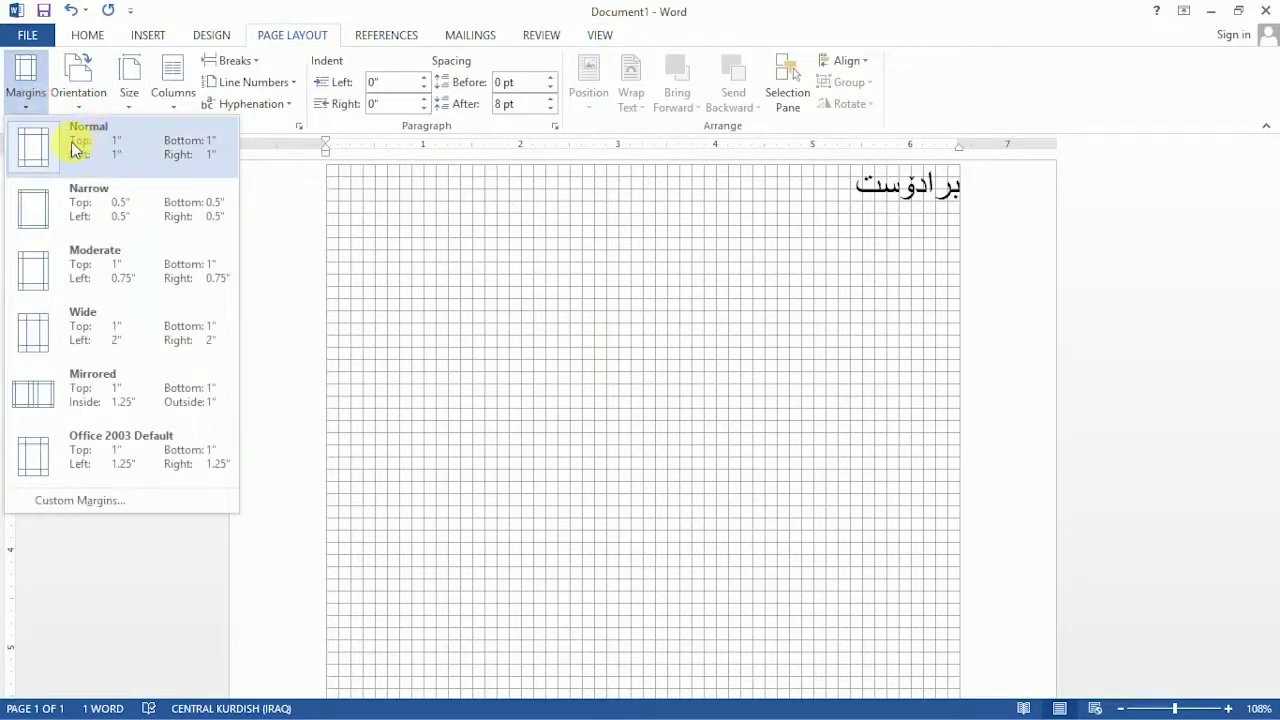
{"action": "left_click", "coordinate": [87, 98]}
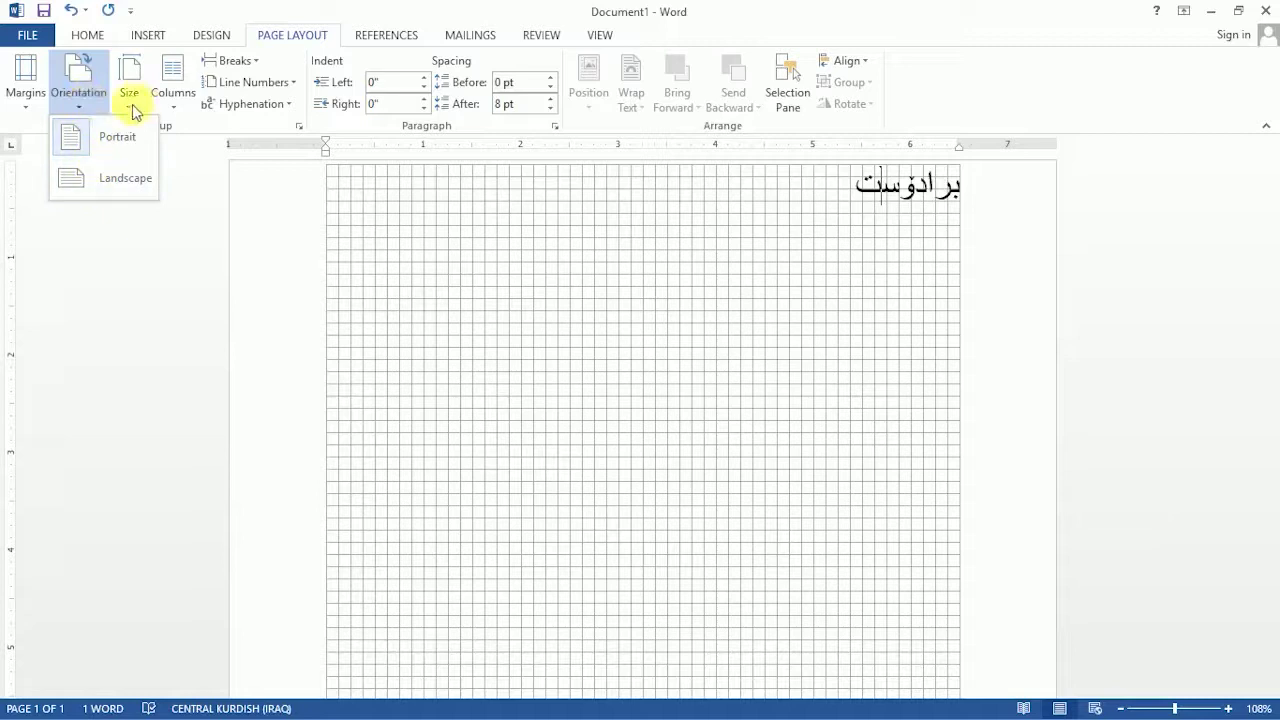
{"action": "left_click", "coordinate": [131, 104]}
{"action": "left_click", "coordinate": [131, 104]}
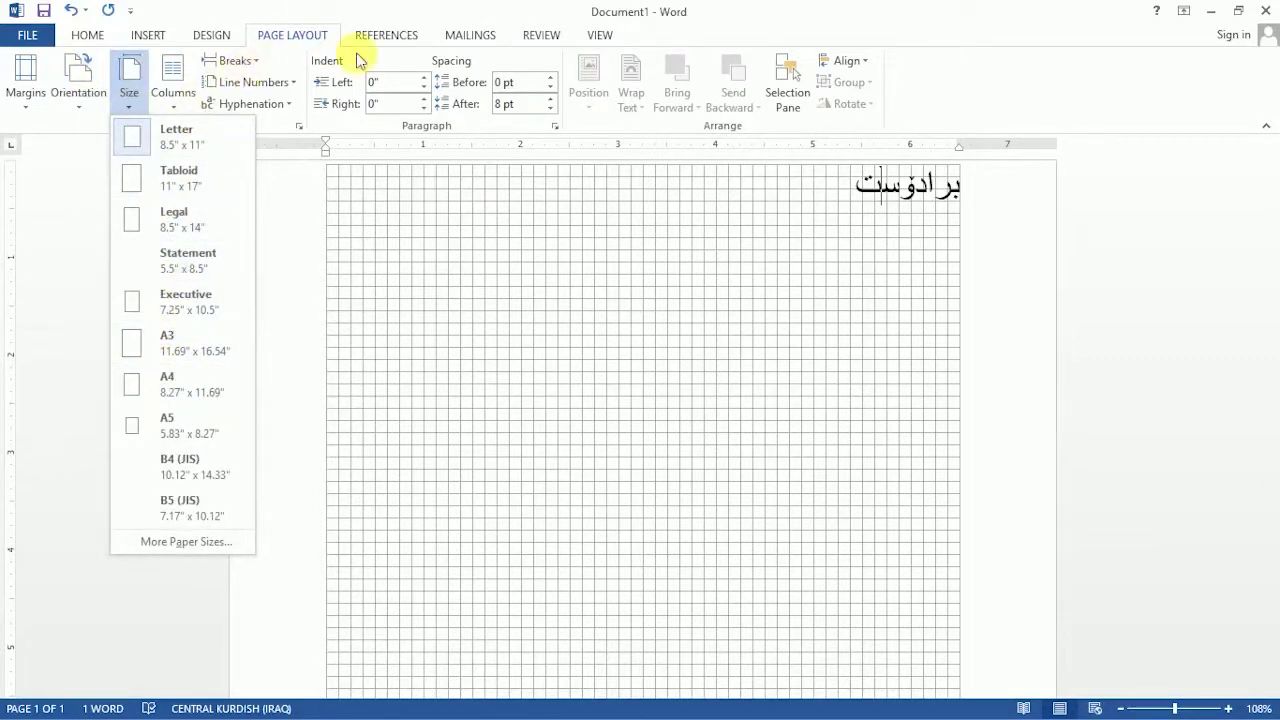
{"action": "left_click", "coordinate": [598, 37]}
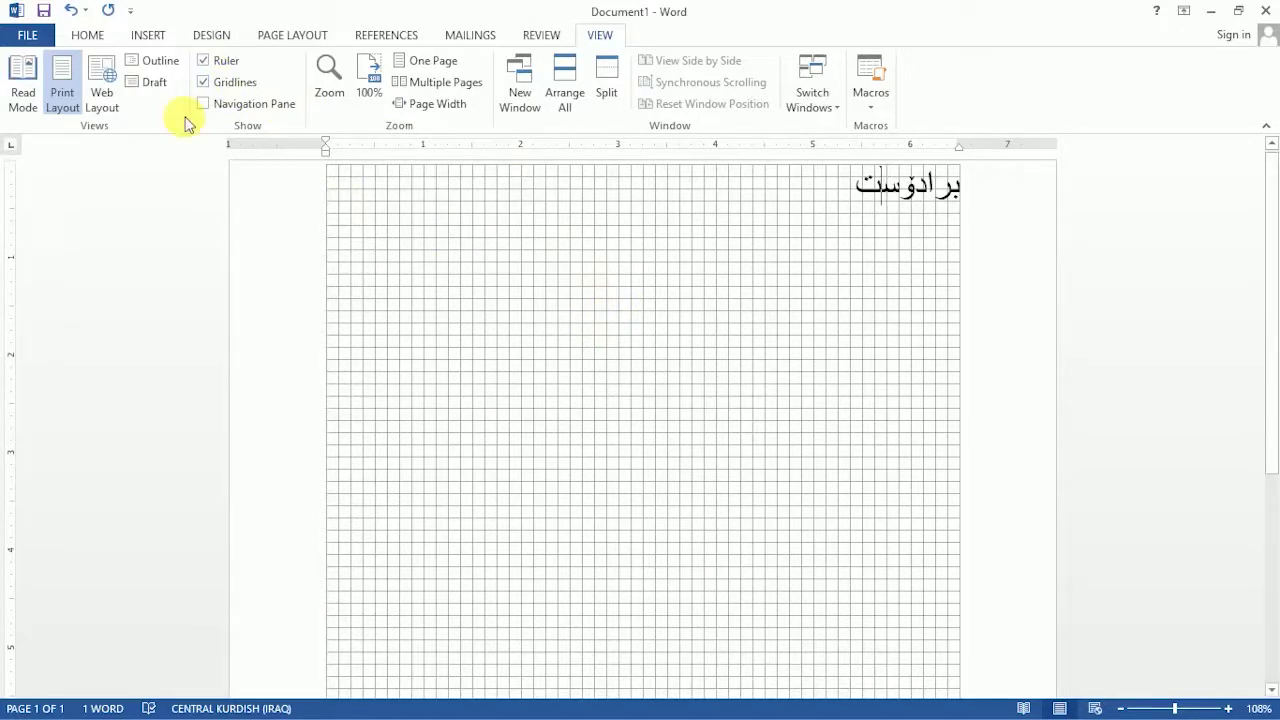
{"action": "left_click", "coordinate": [203, 84]}
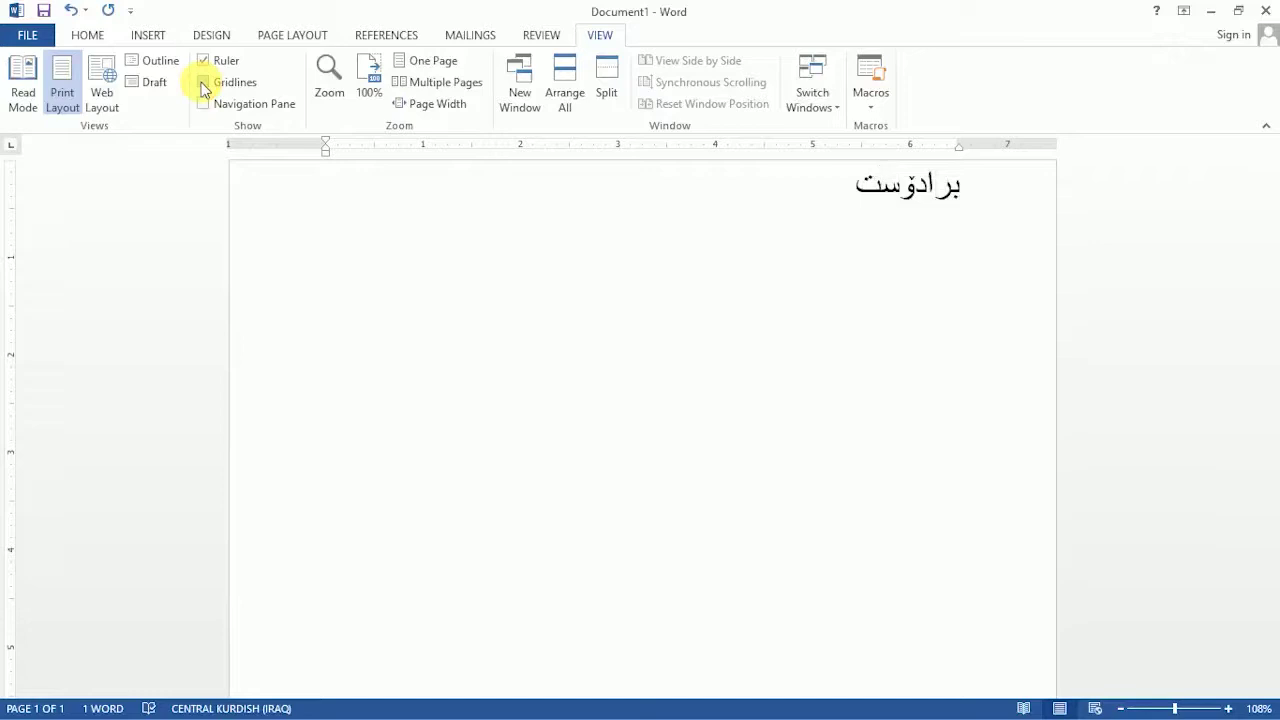